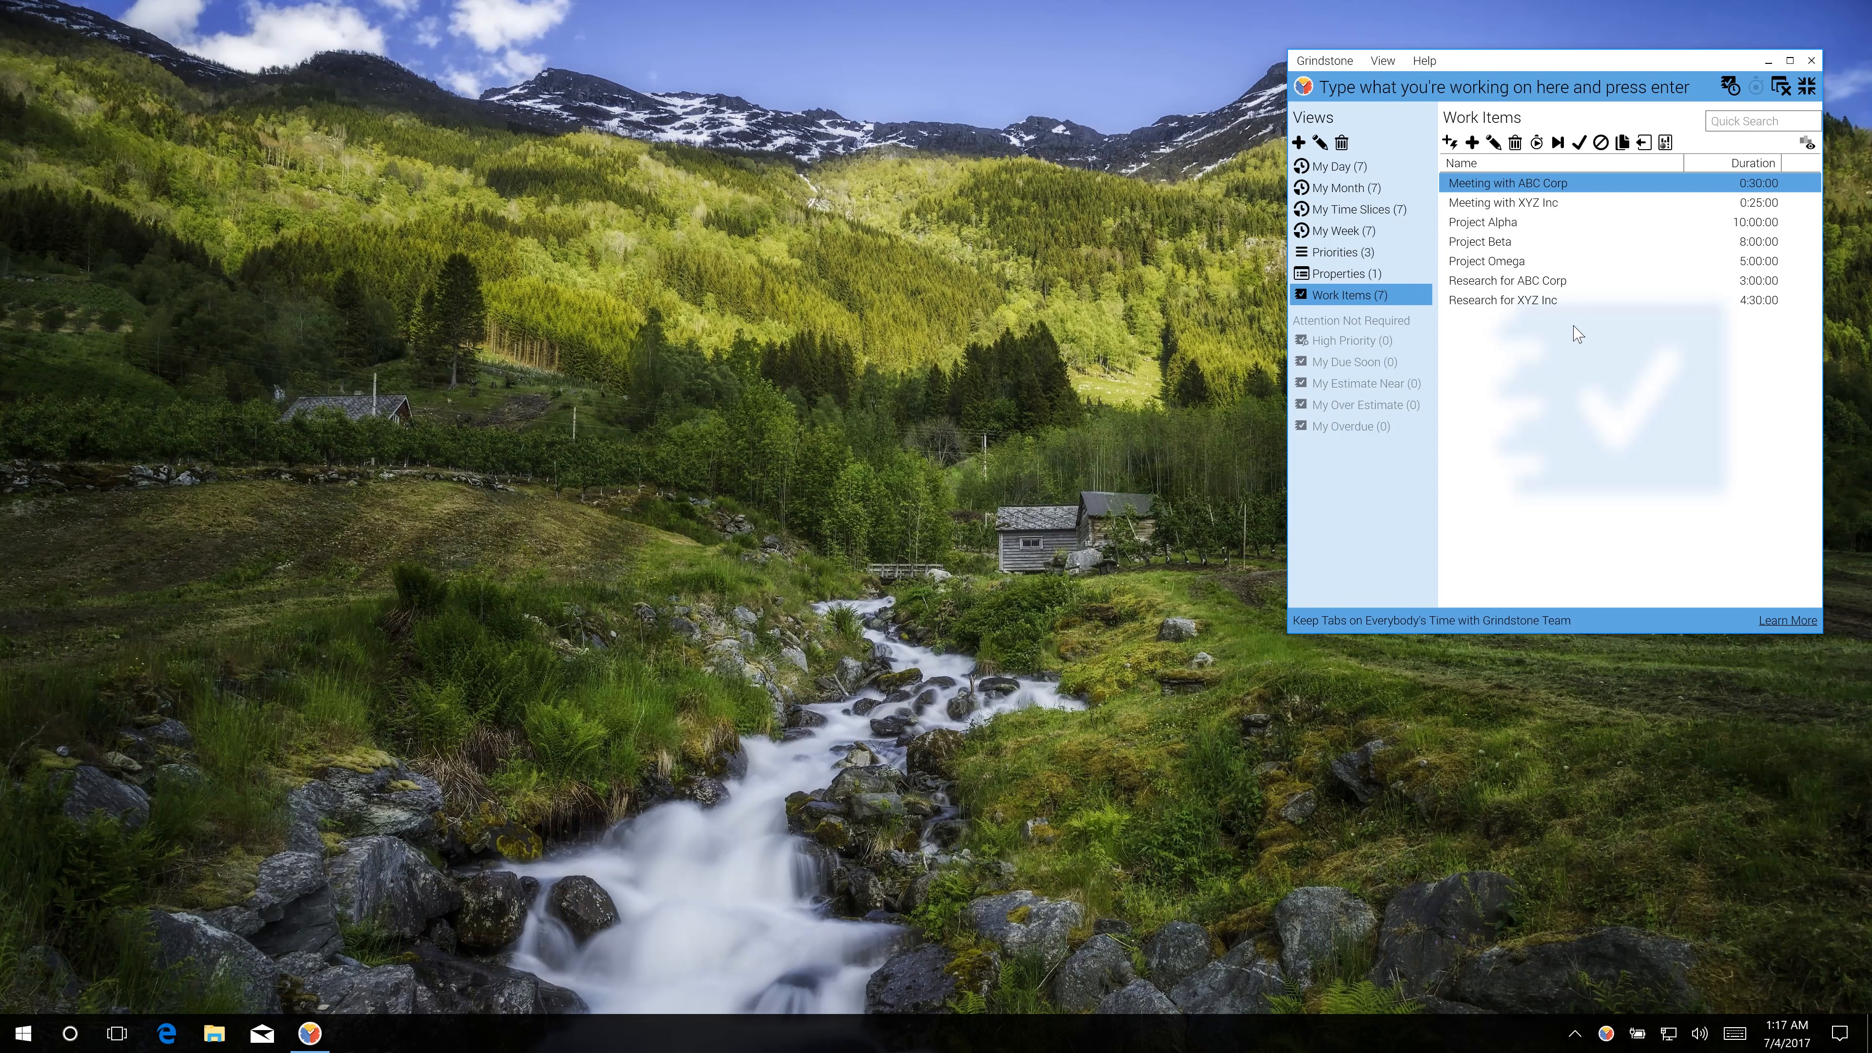
Create a new property named Client that uses a specified list of possible values.
click(1410, 275)
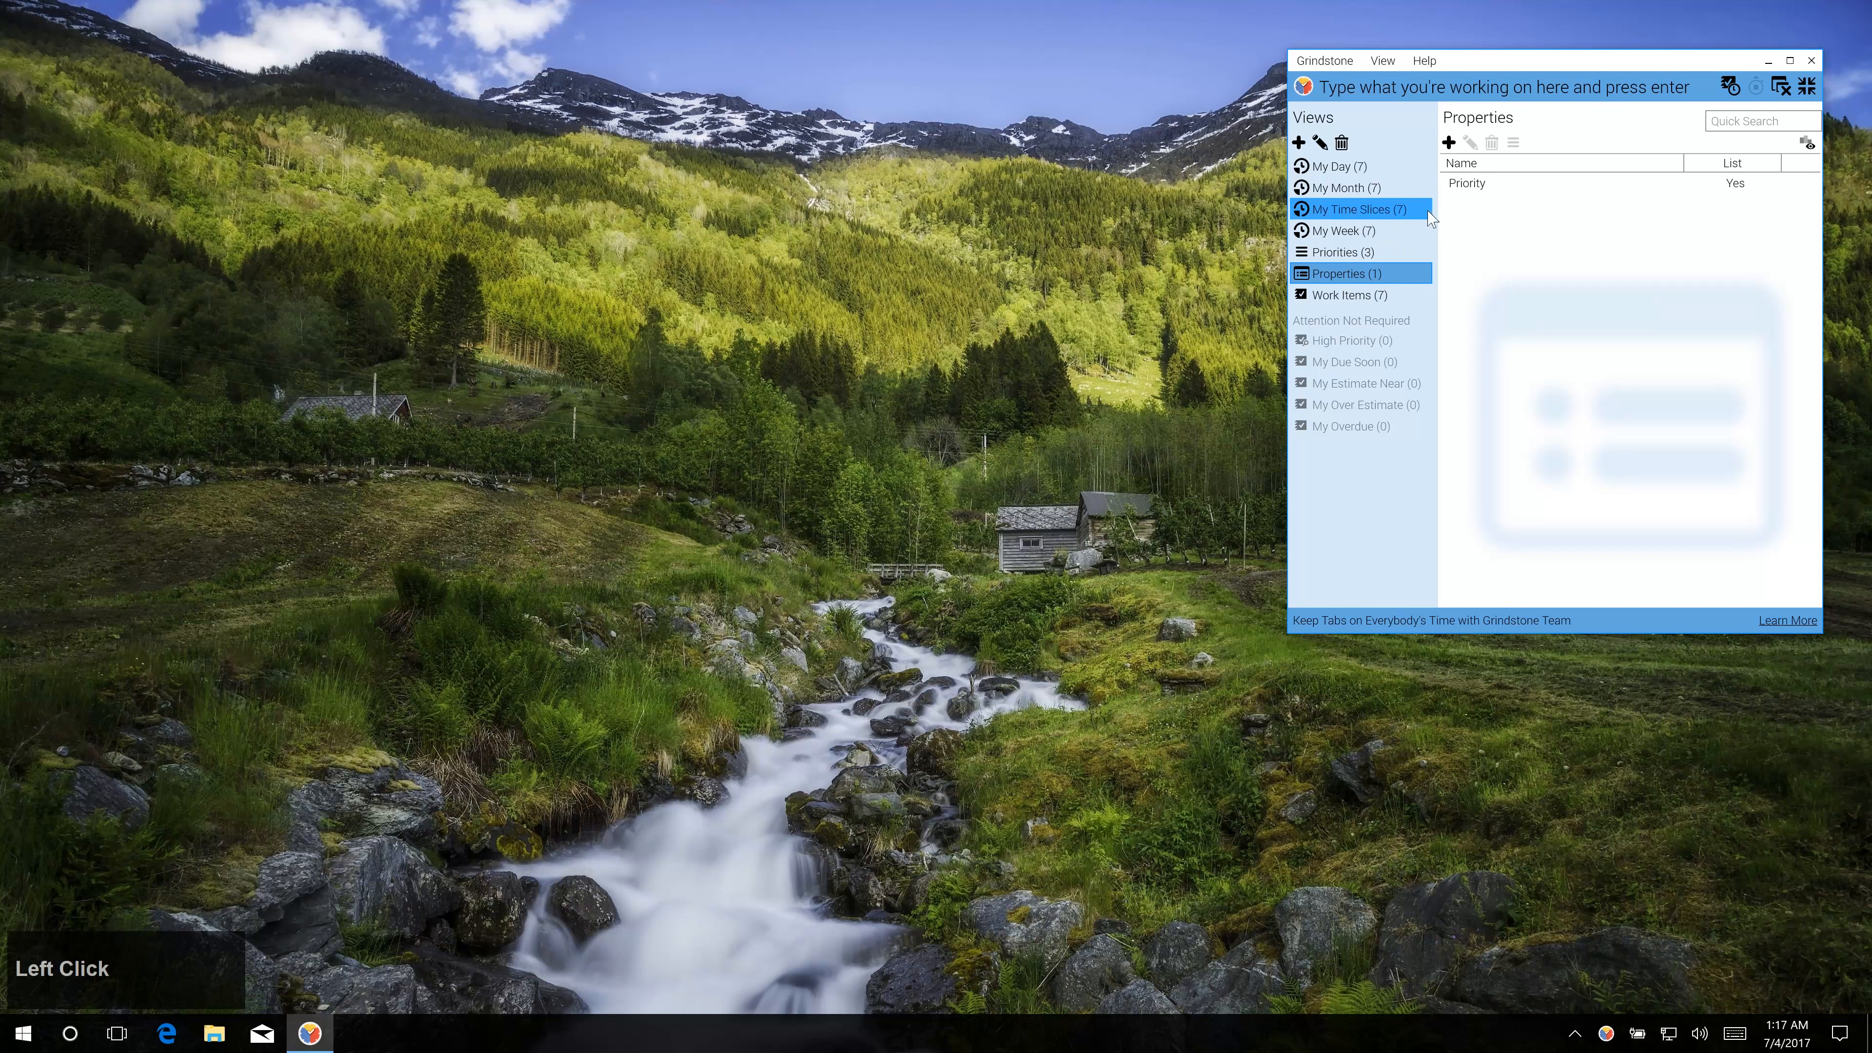
click(1449, 142)
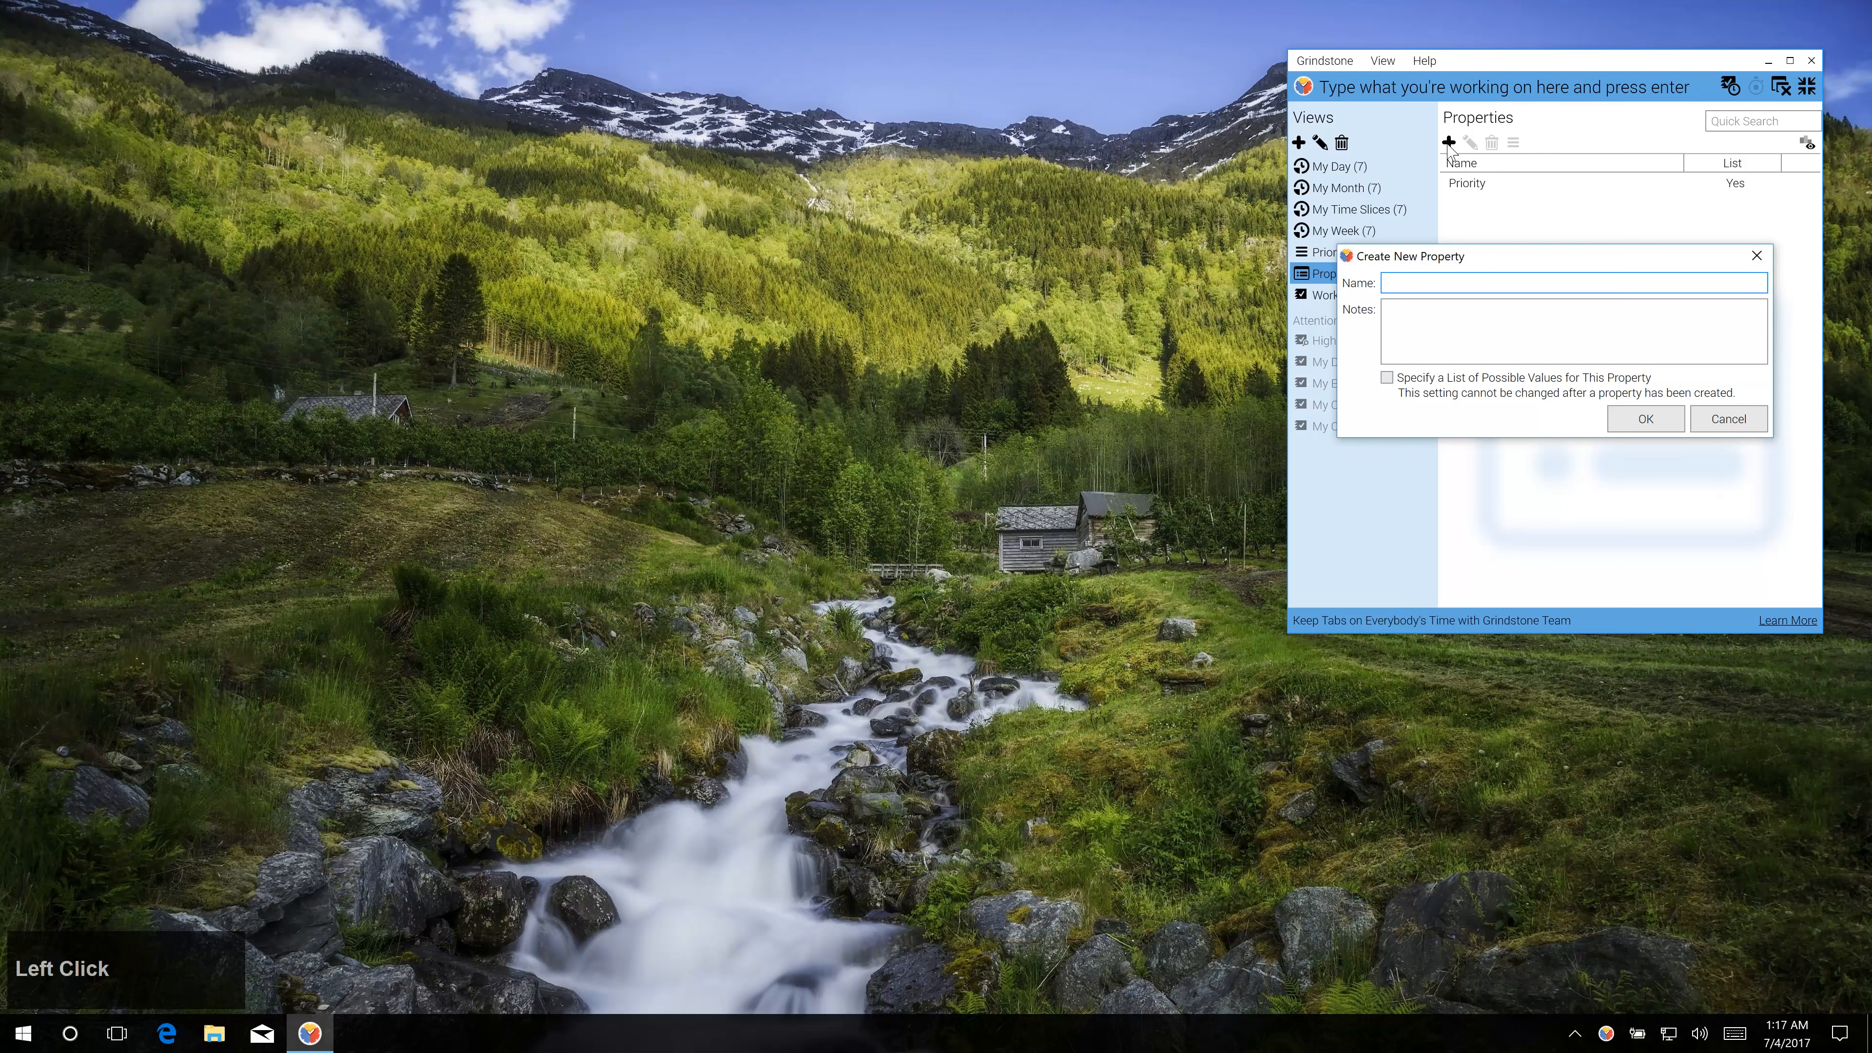
text(Client)
click(1522, 379)
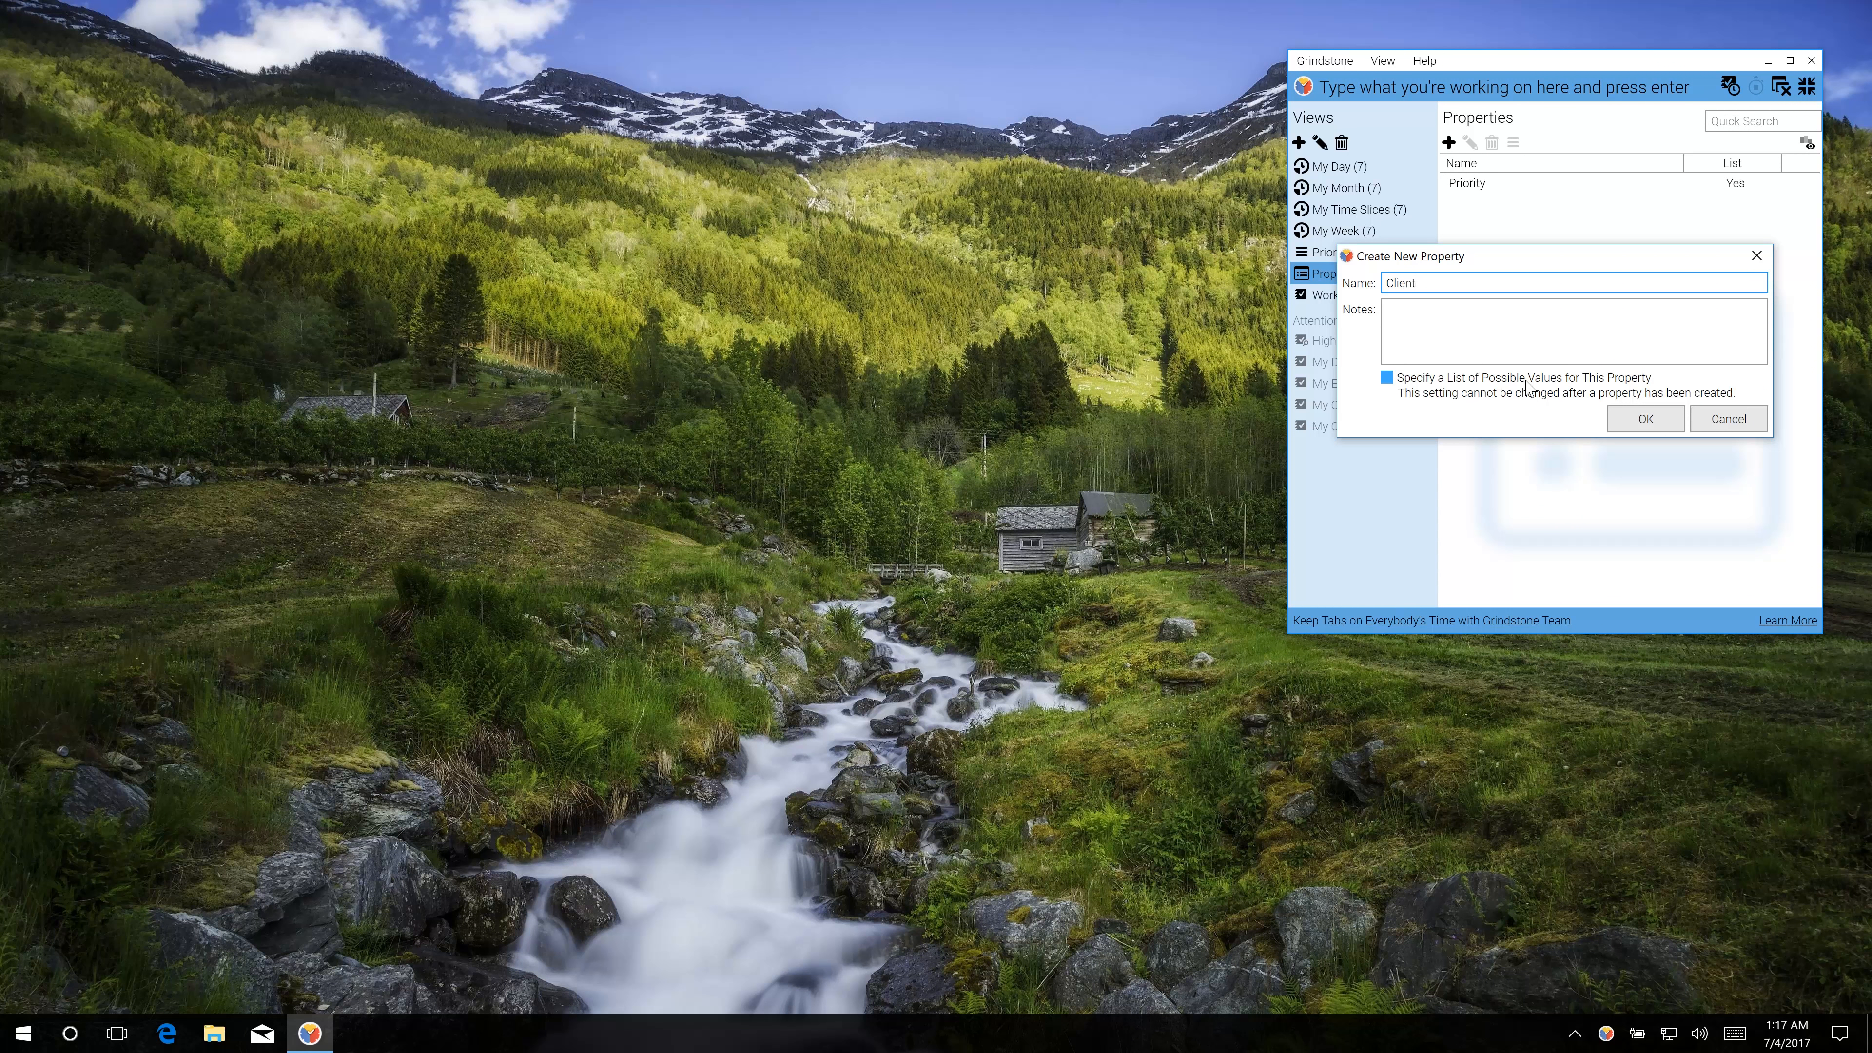
click(1527, 387)
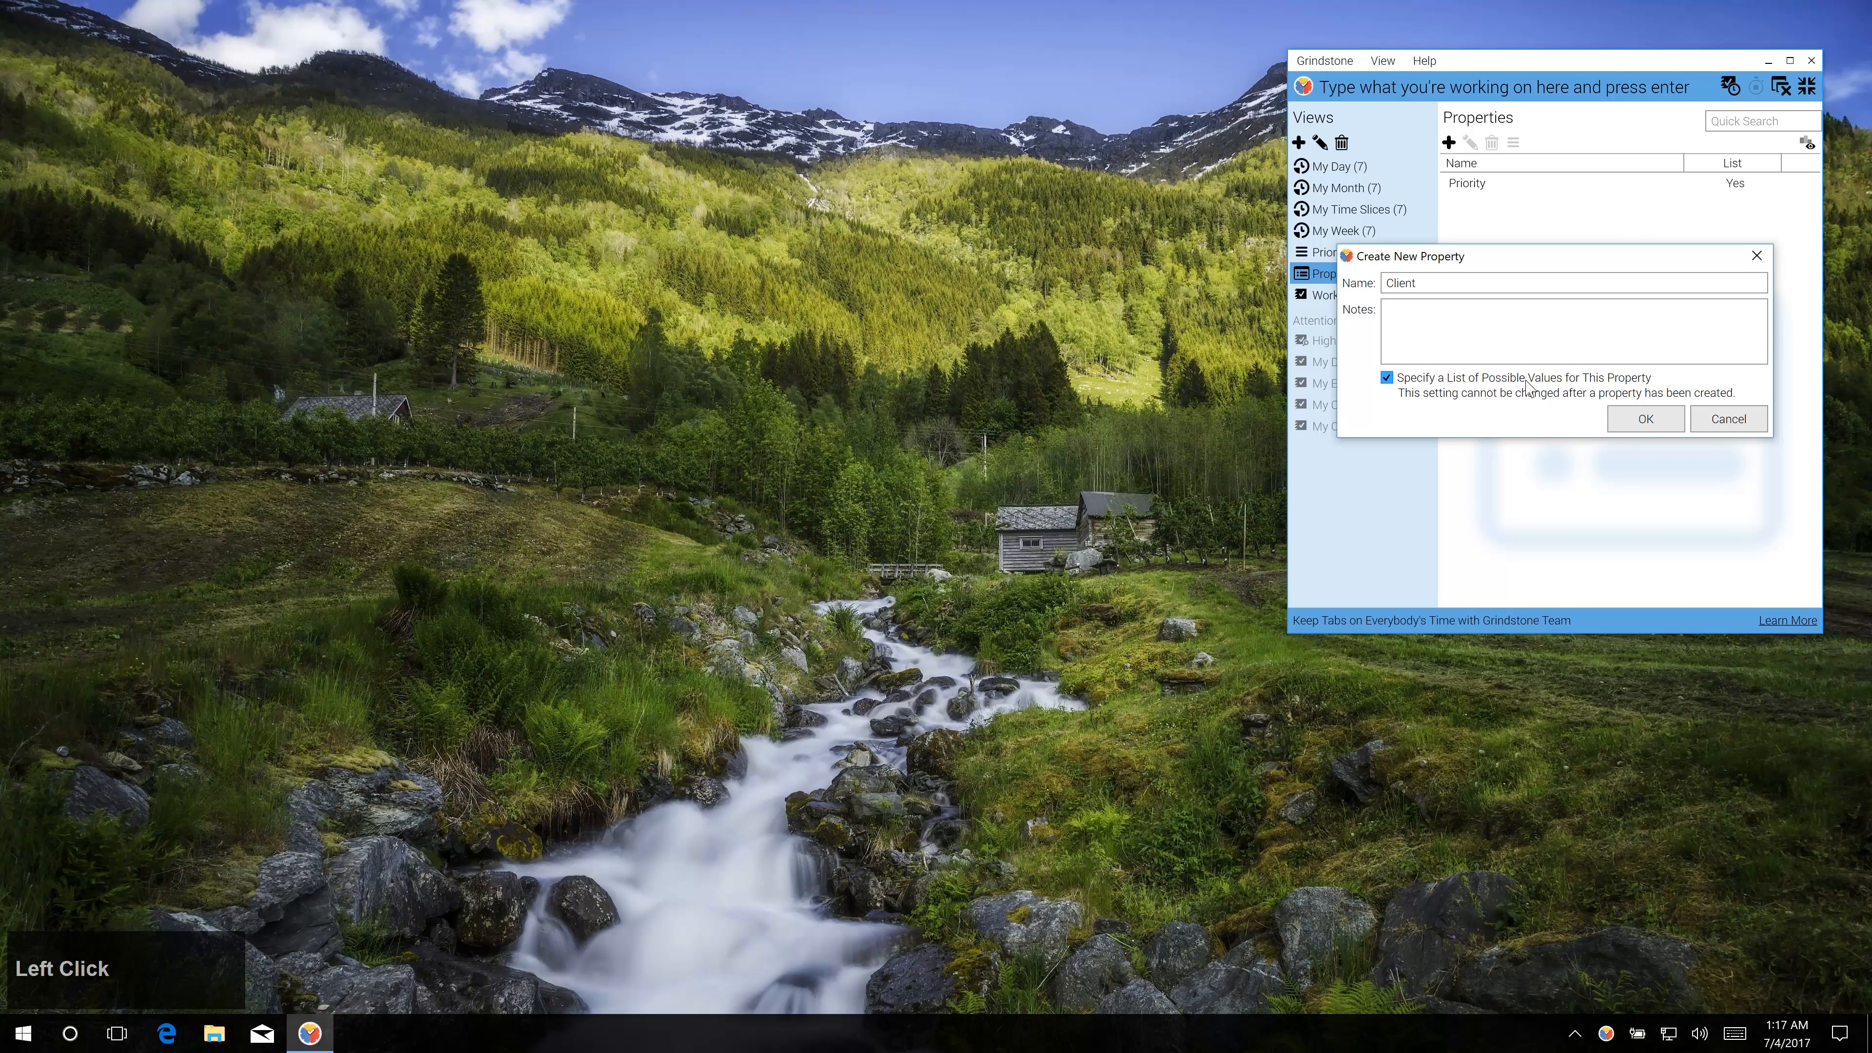
click(1618, 424)
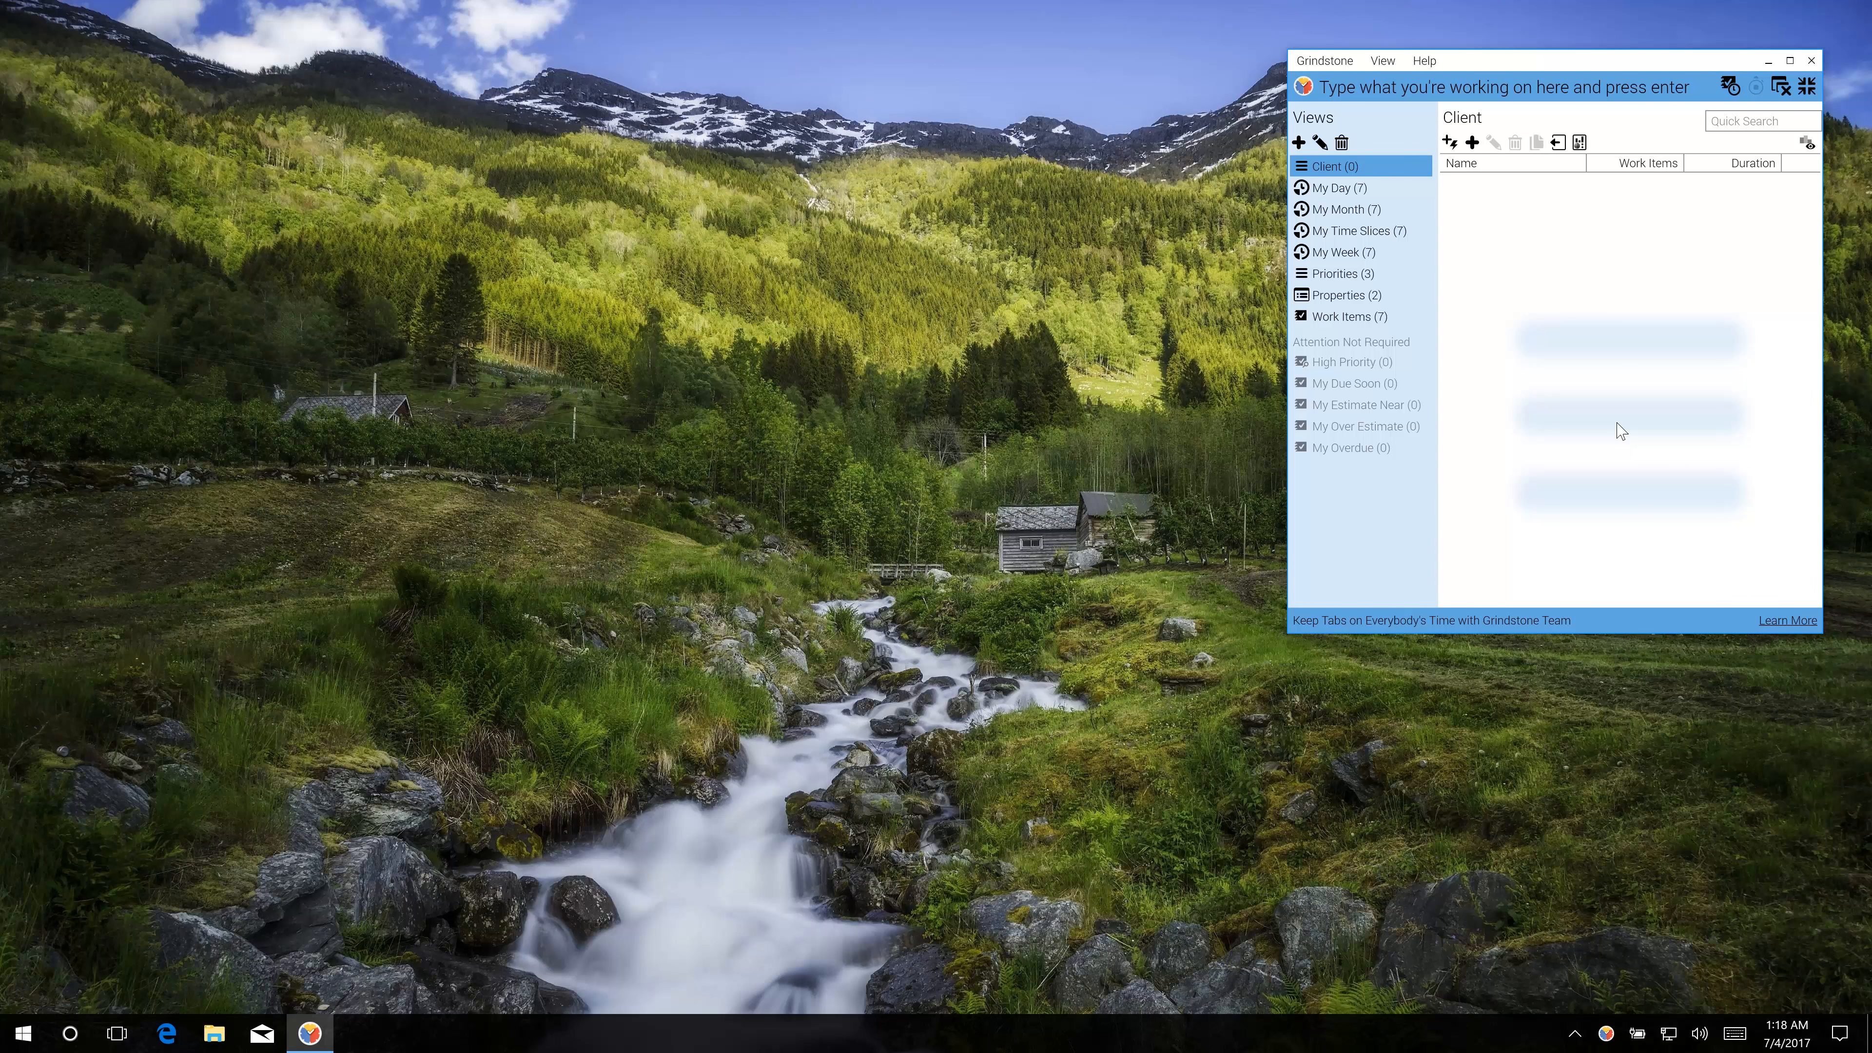
Create a new list value named ABC Corp for the Client property.
click(1474, 142)
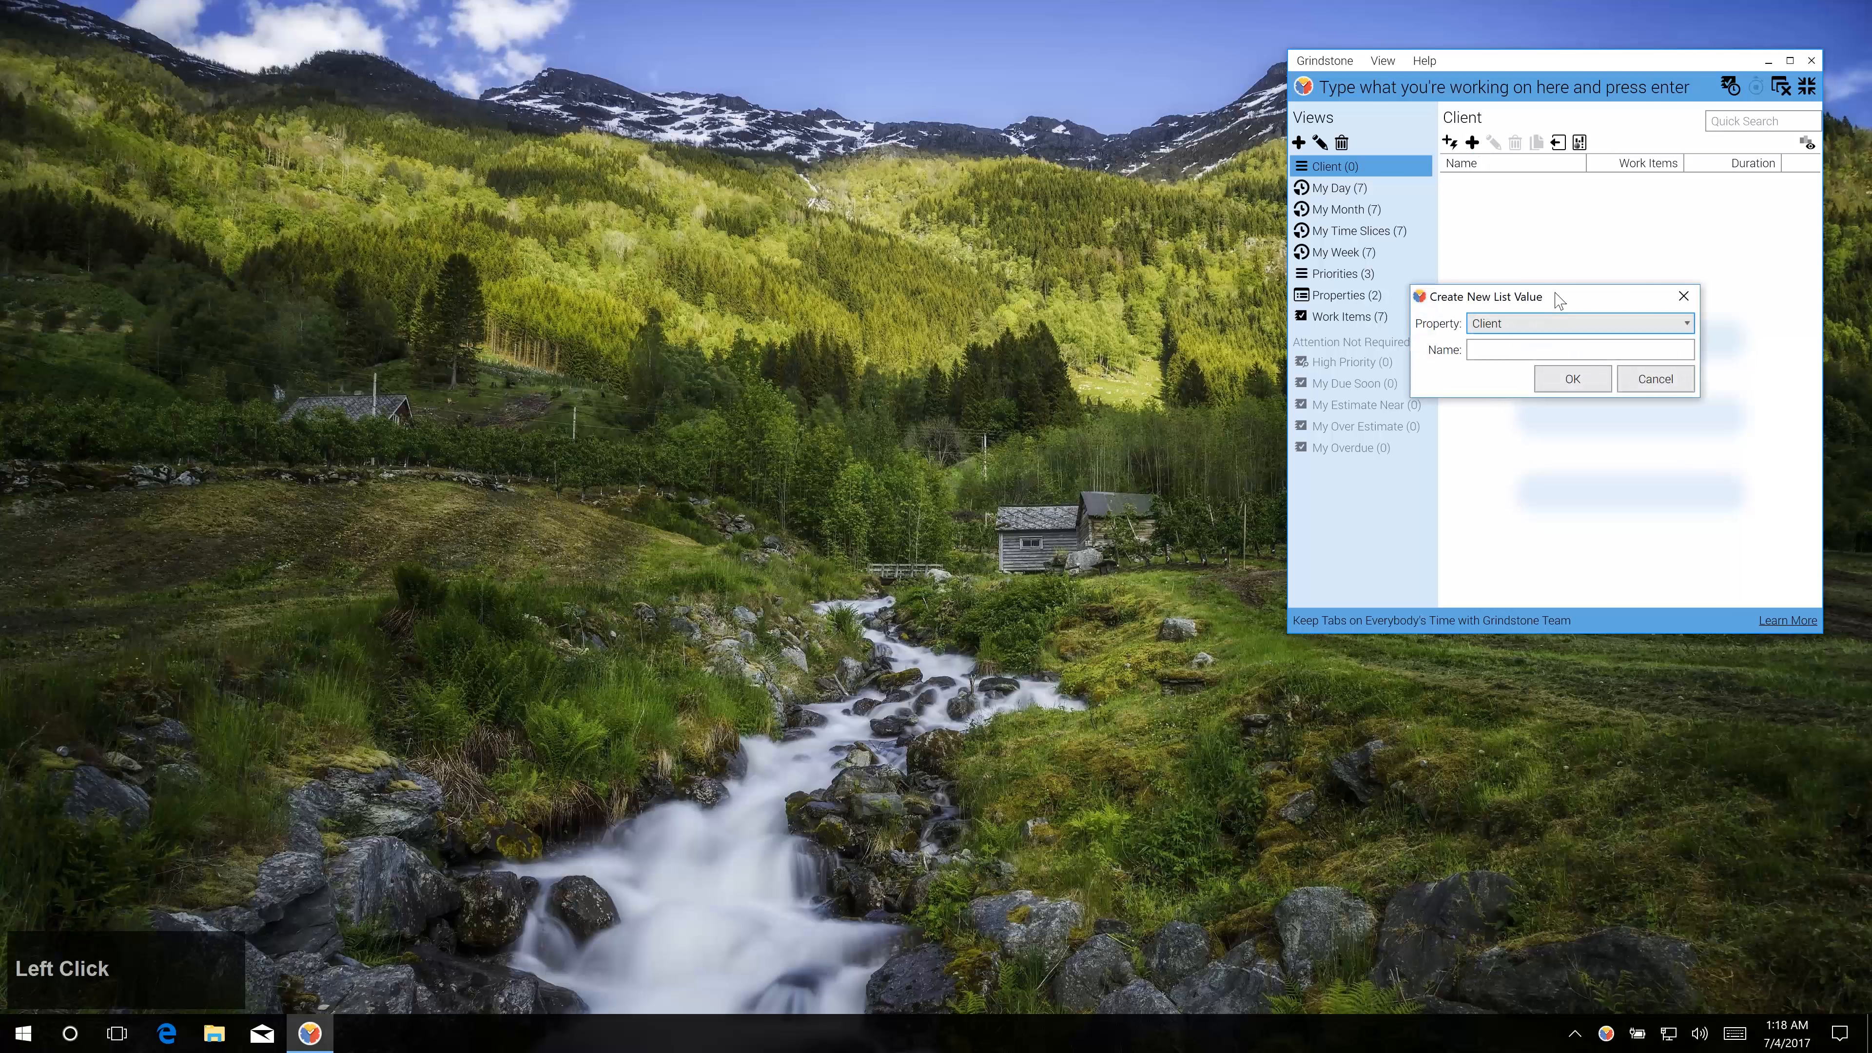
text(ABC)
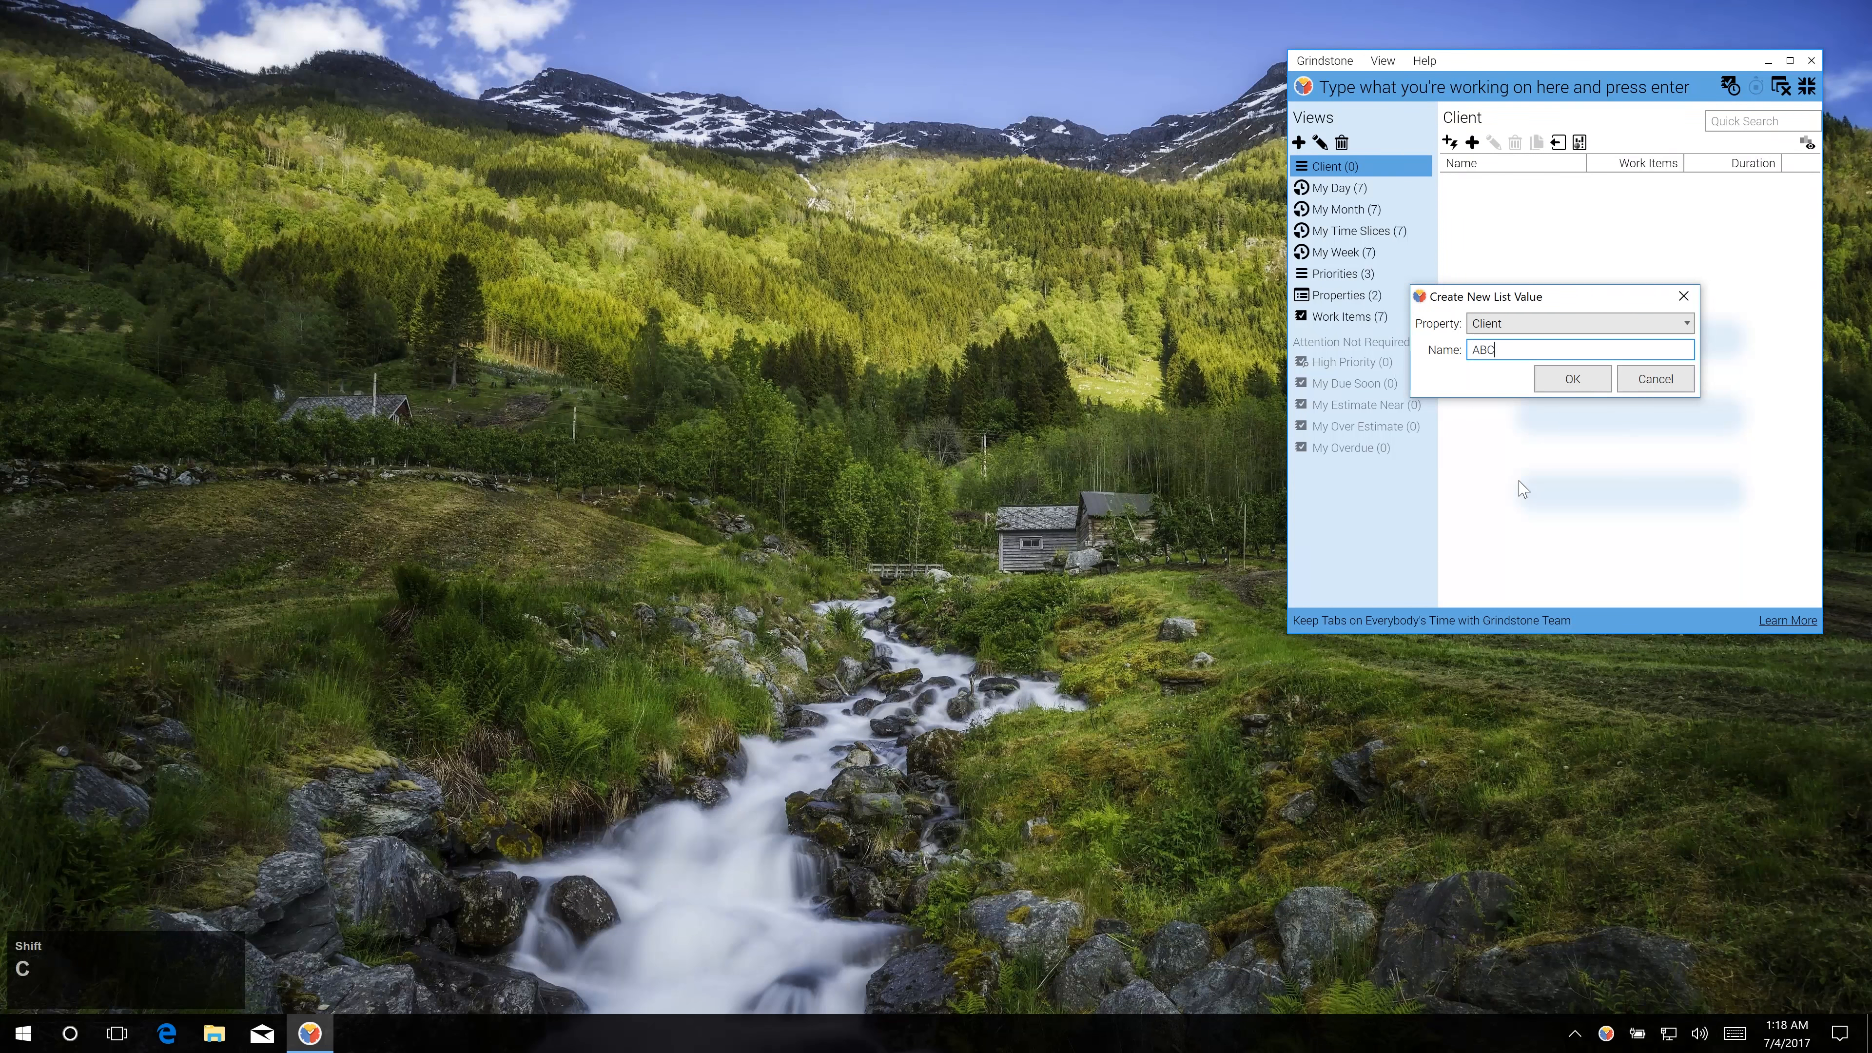
text( COrp)
key(BackSpace)
key(BackSpace)
key(BackSpace)
text(orp)
click(1565, 382)
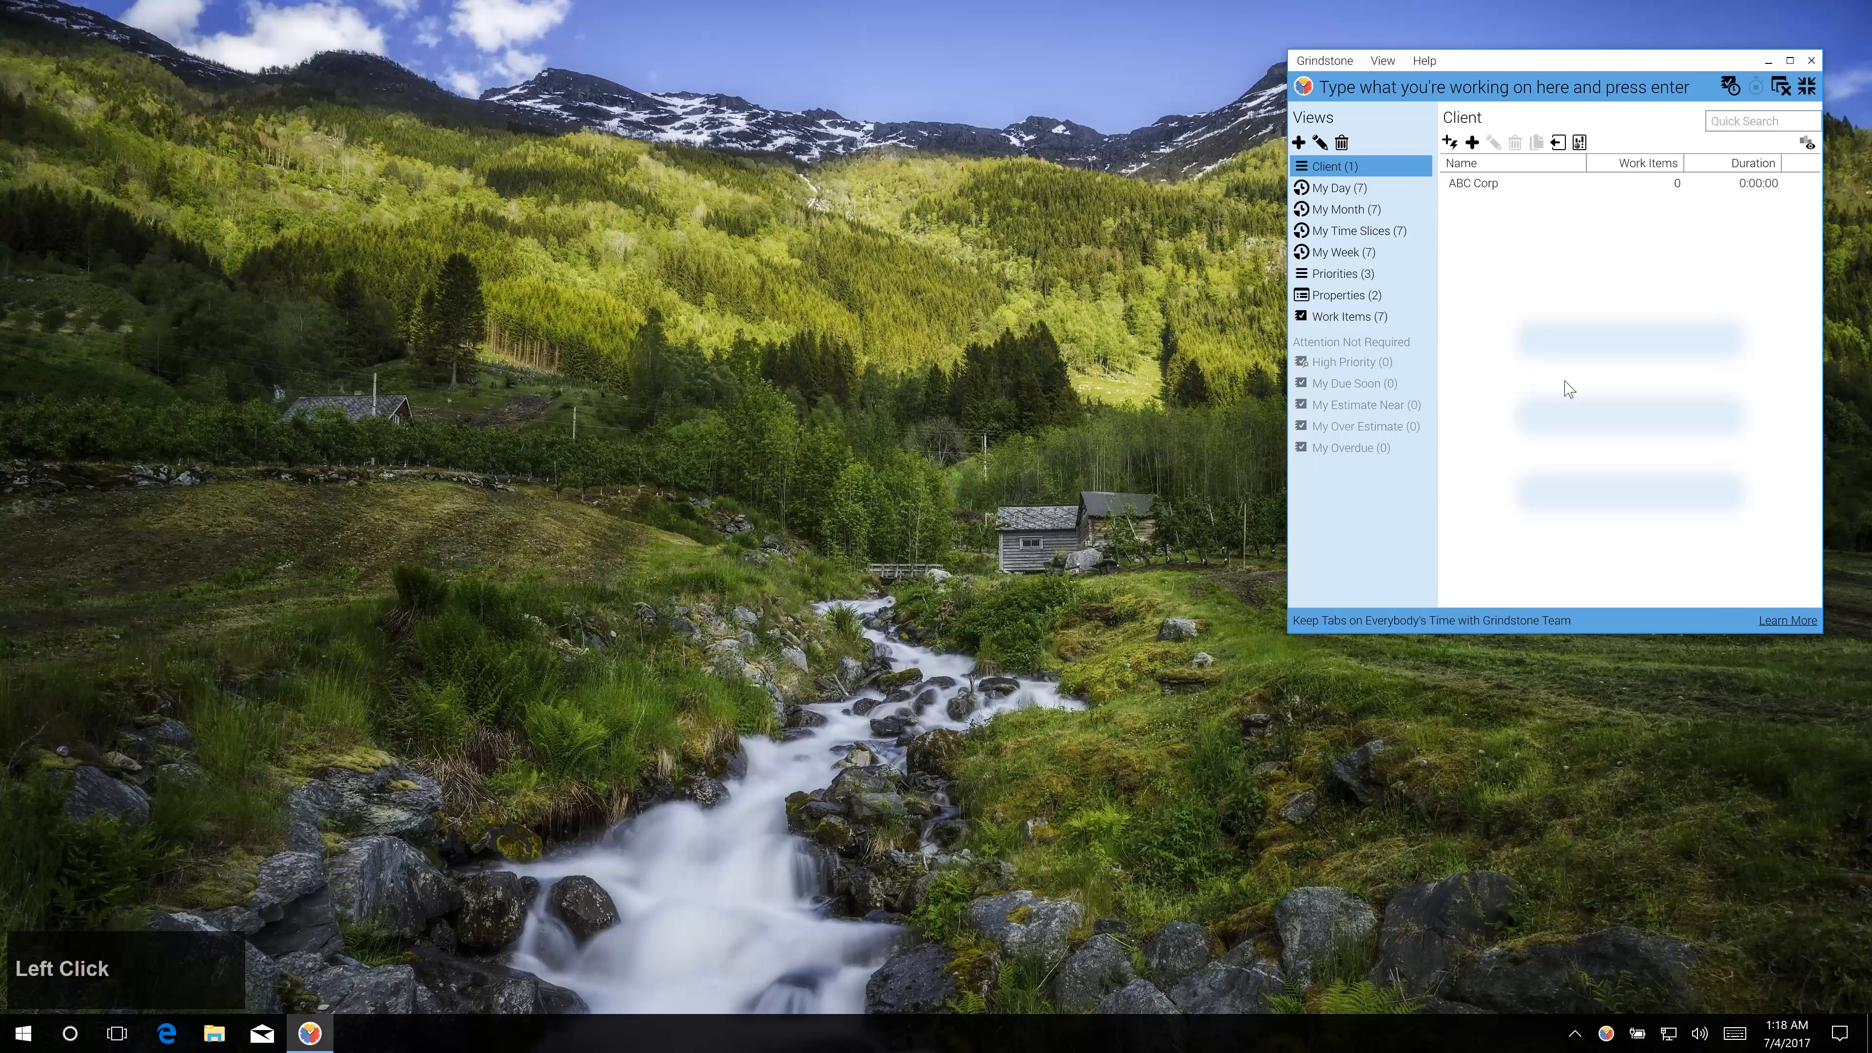
Add XYZ Inc and Some Other Client to the Client list with quick entry, and close quick entry.
click(1450, 143)
text(X)
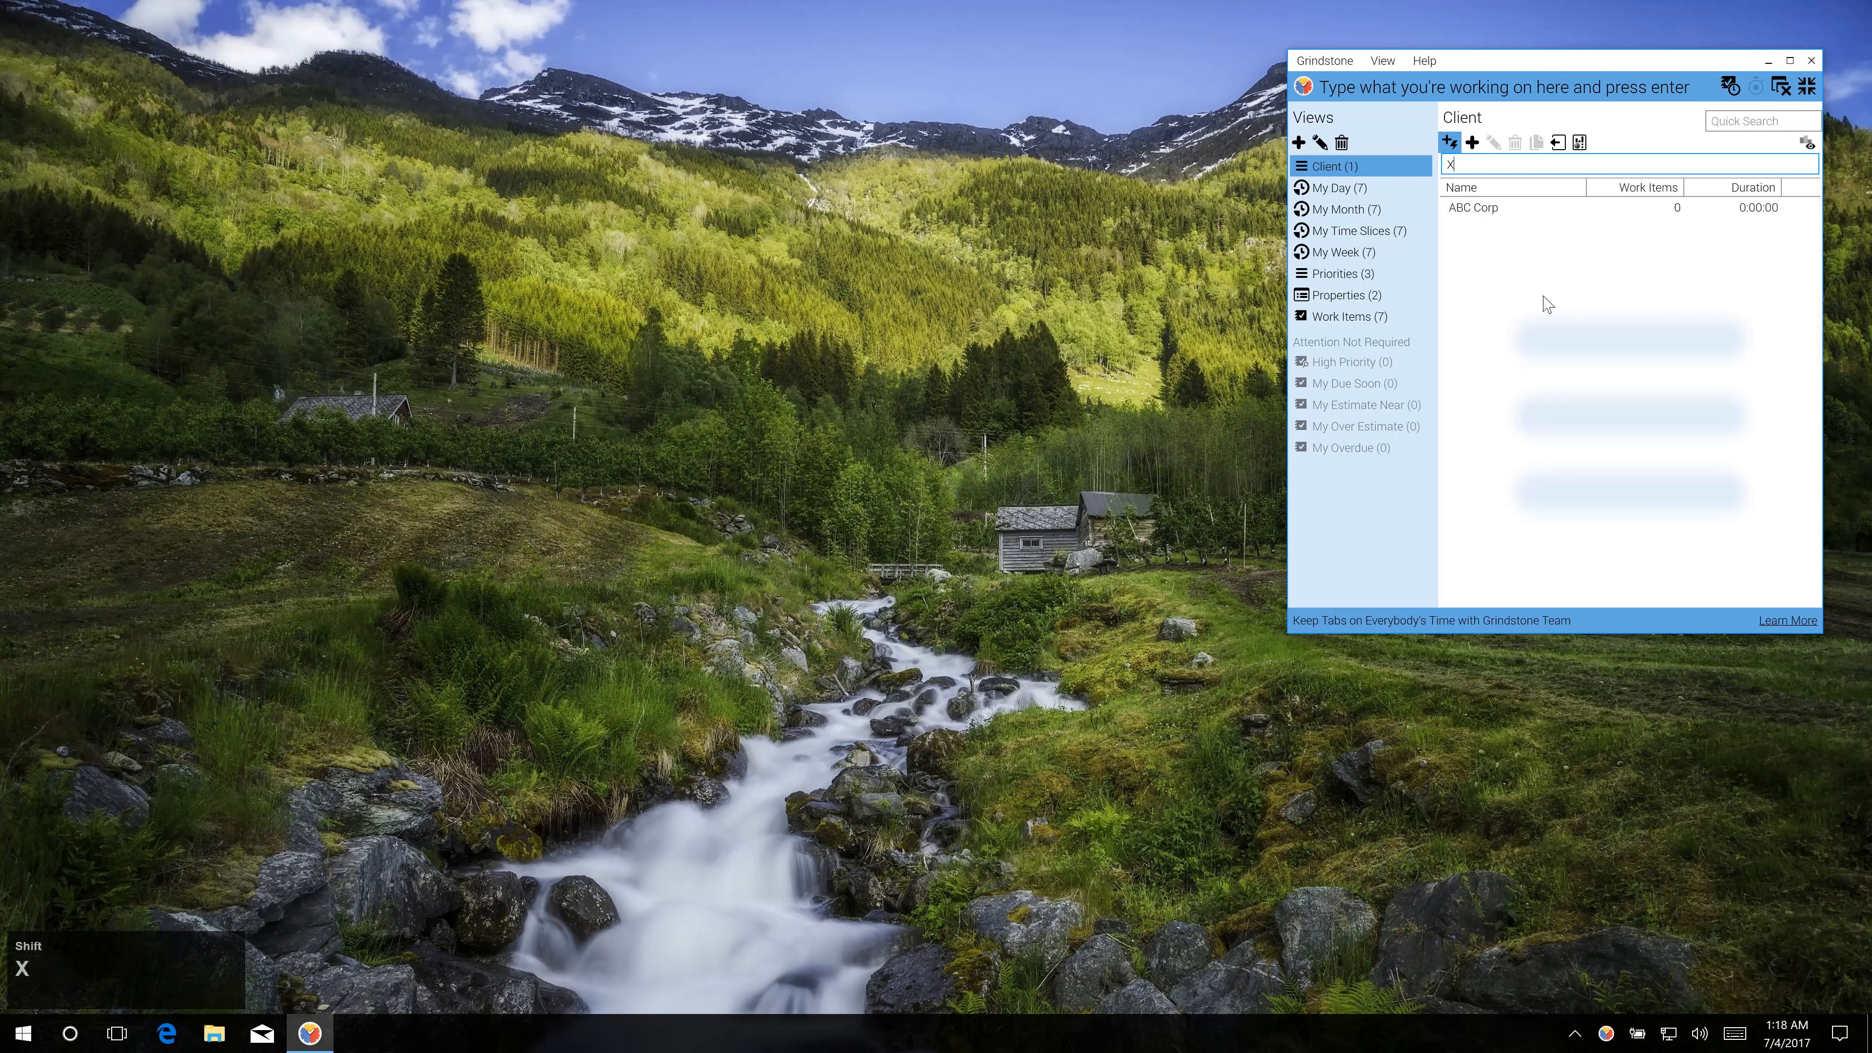
text(YZ Inc)
key(Return)
text(Some Other Client)
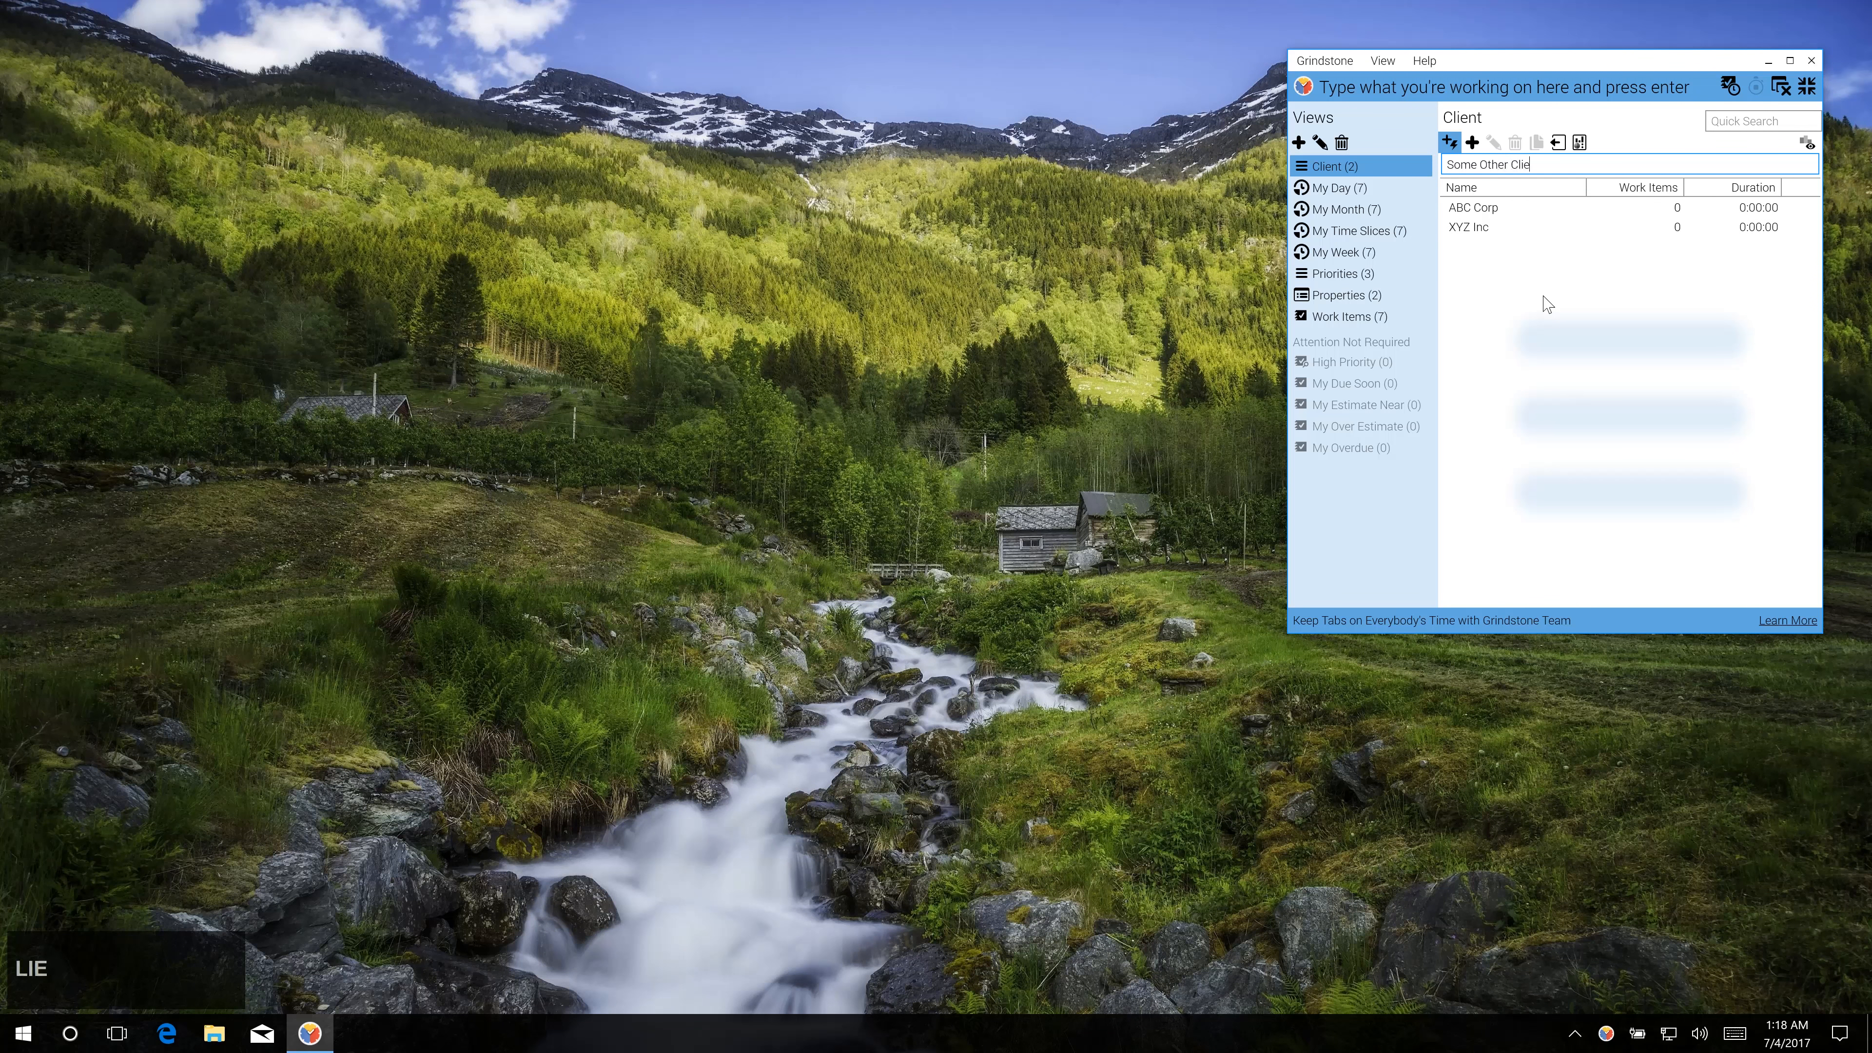
key(Return)
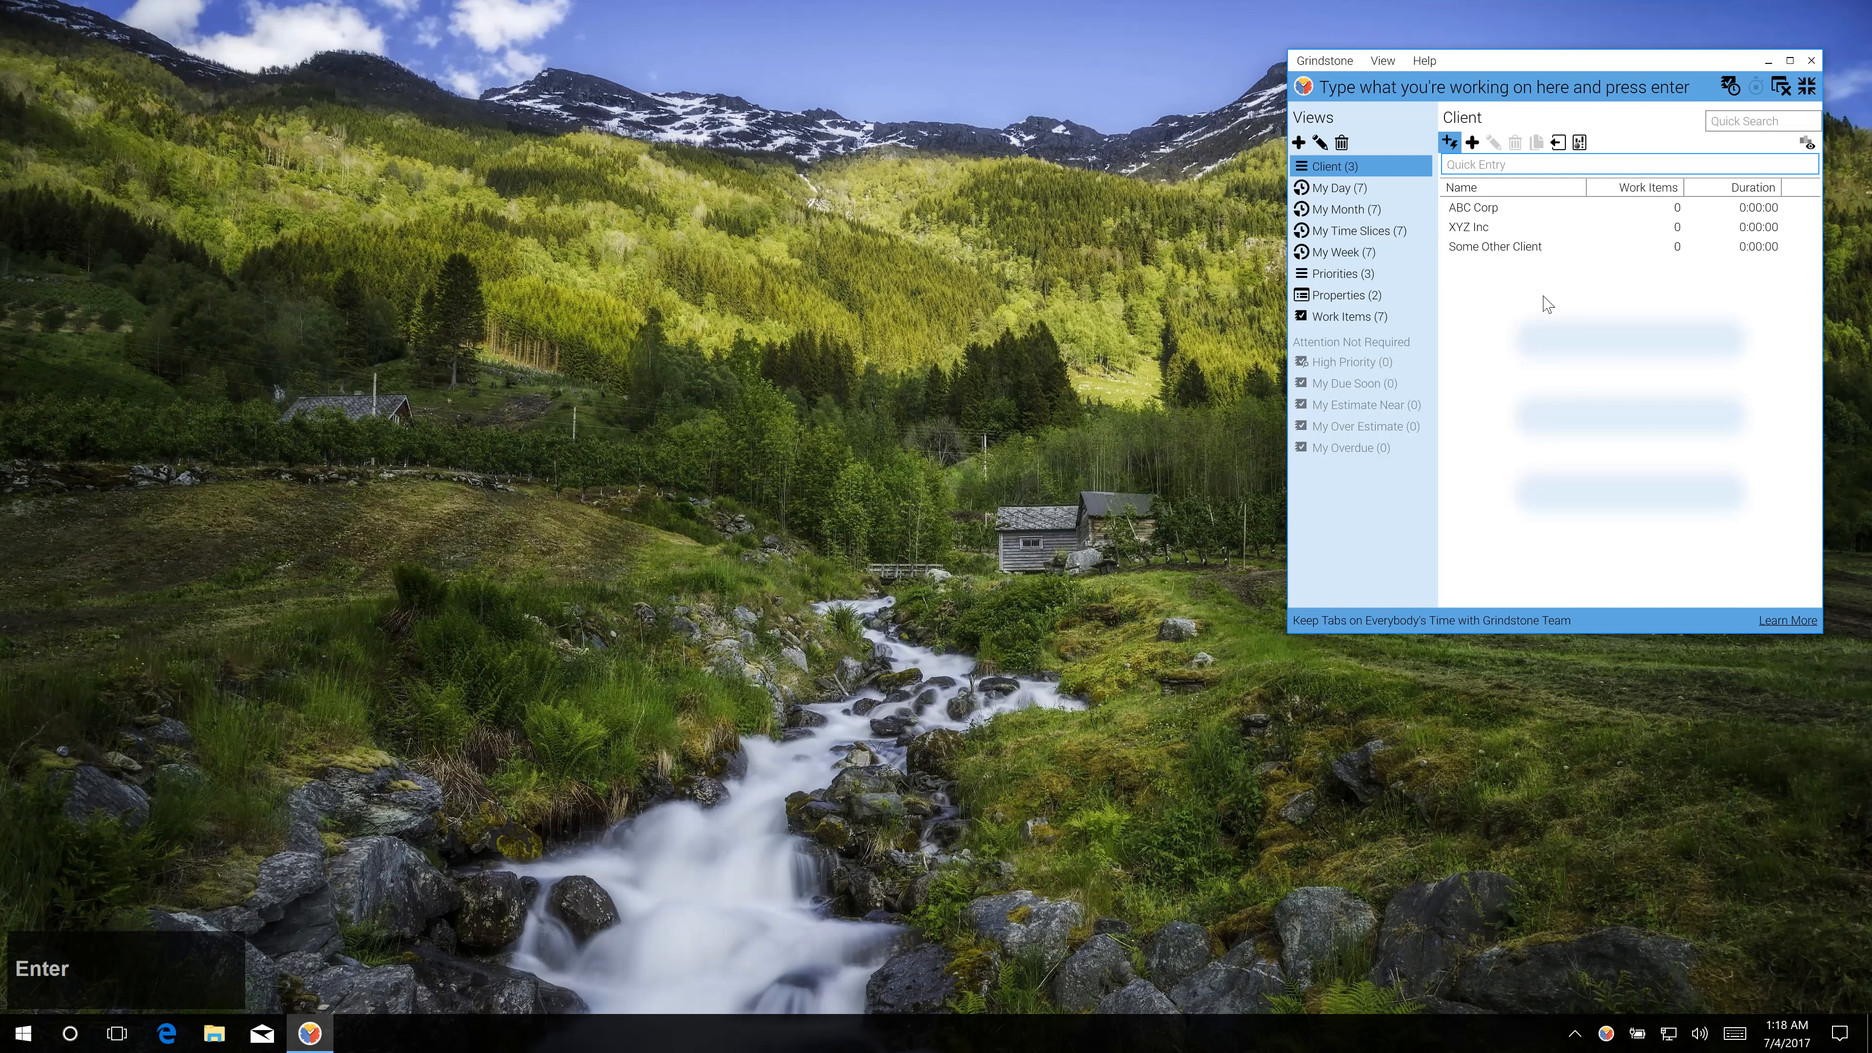
click(1449, 142)
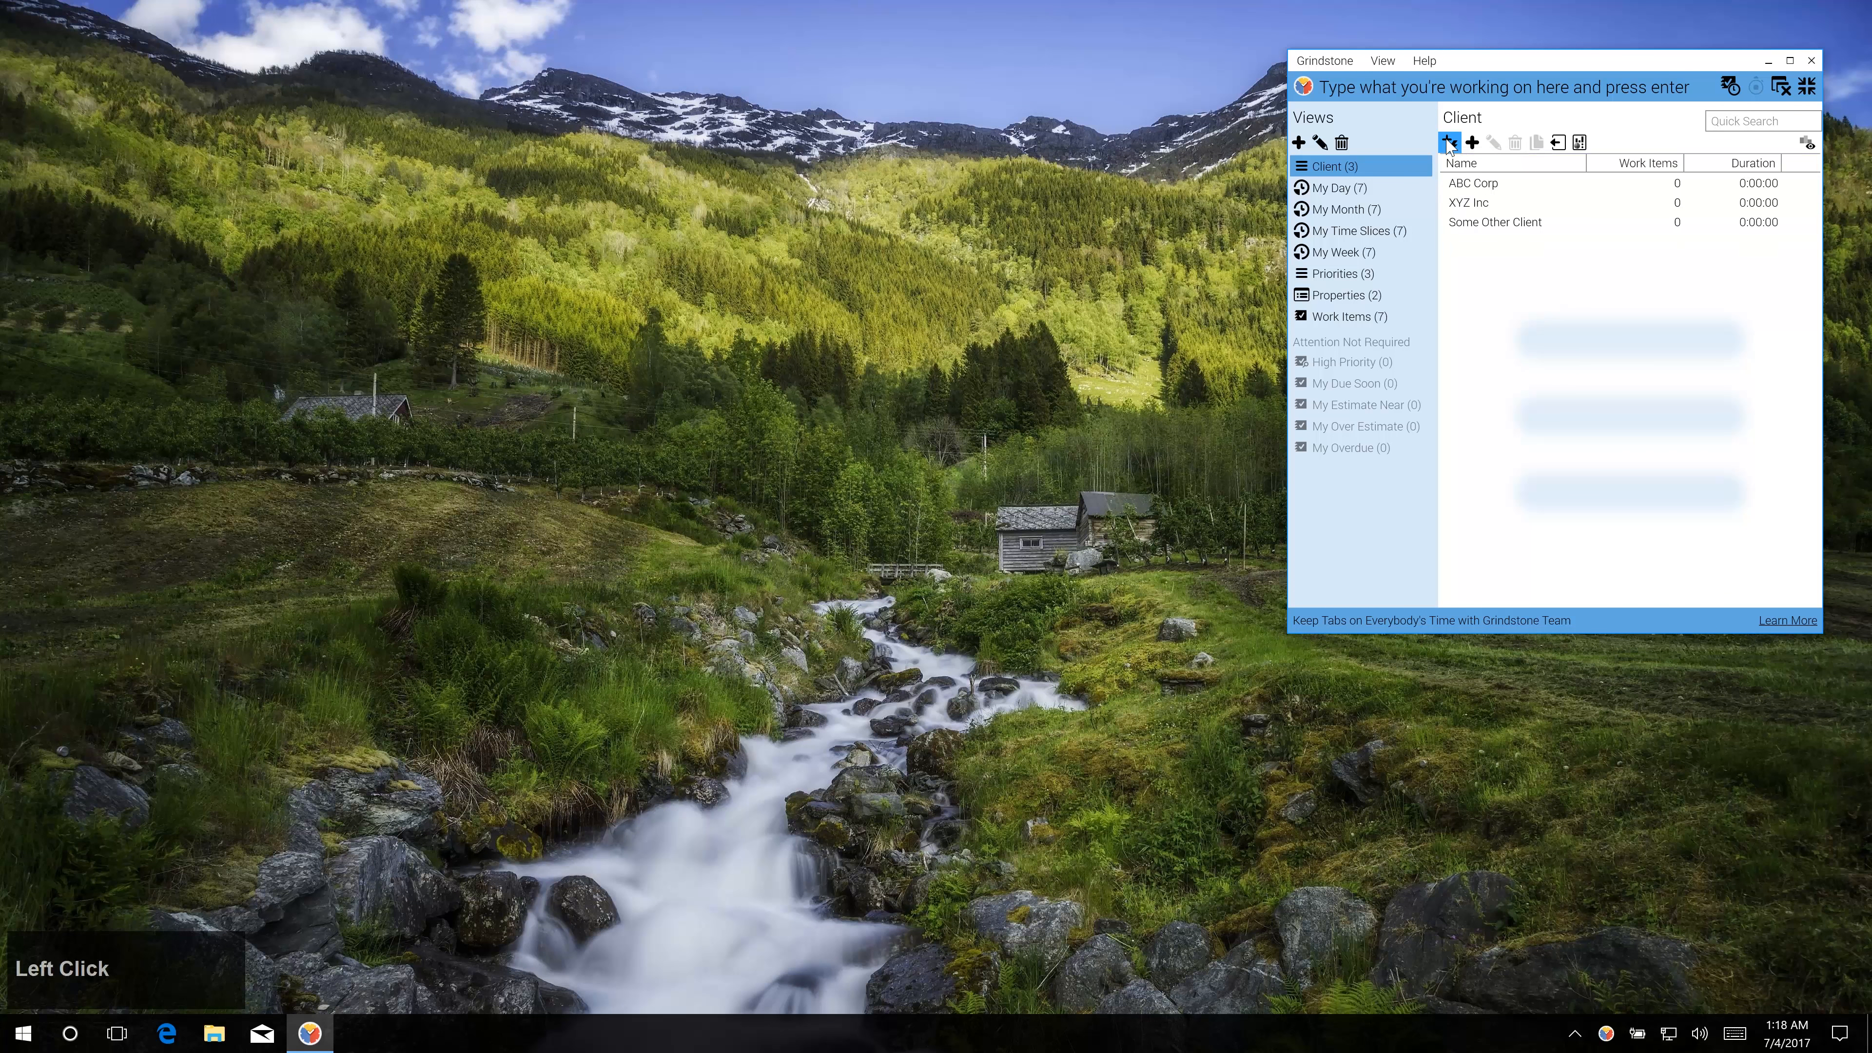
Set the Client to ABC Corp for the Meeting with ABC Corp, Project Alpha, Project Beta and Research for ABC Corp work items together.
click(1385, 318)
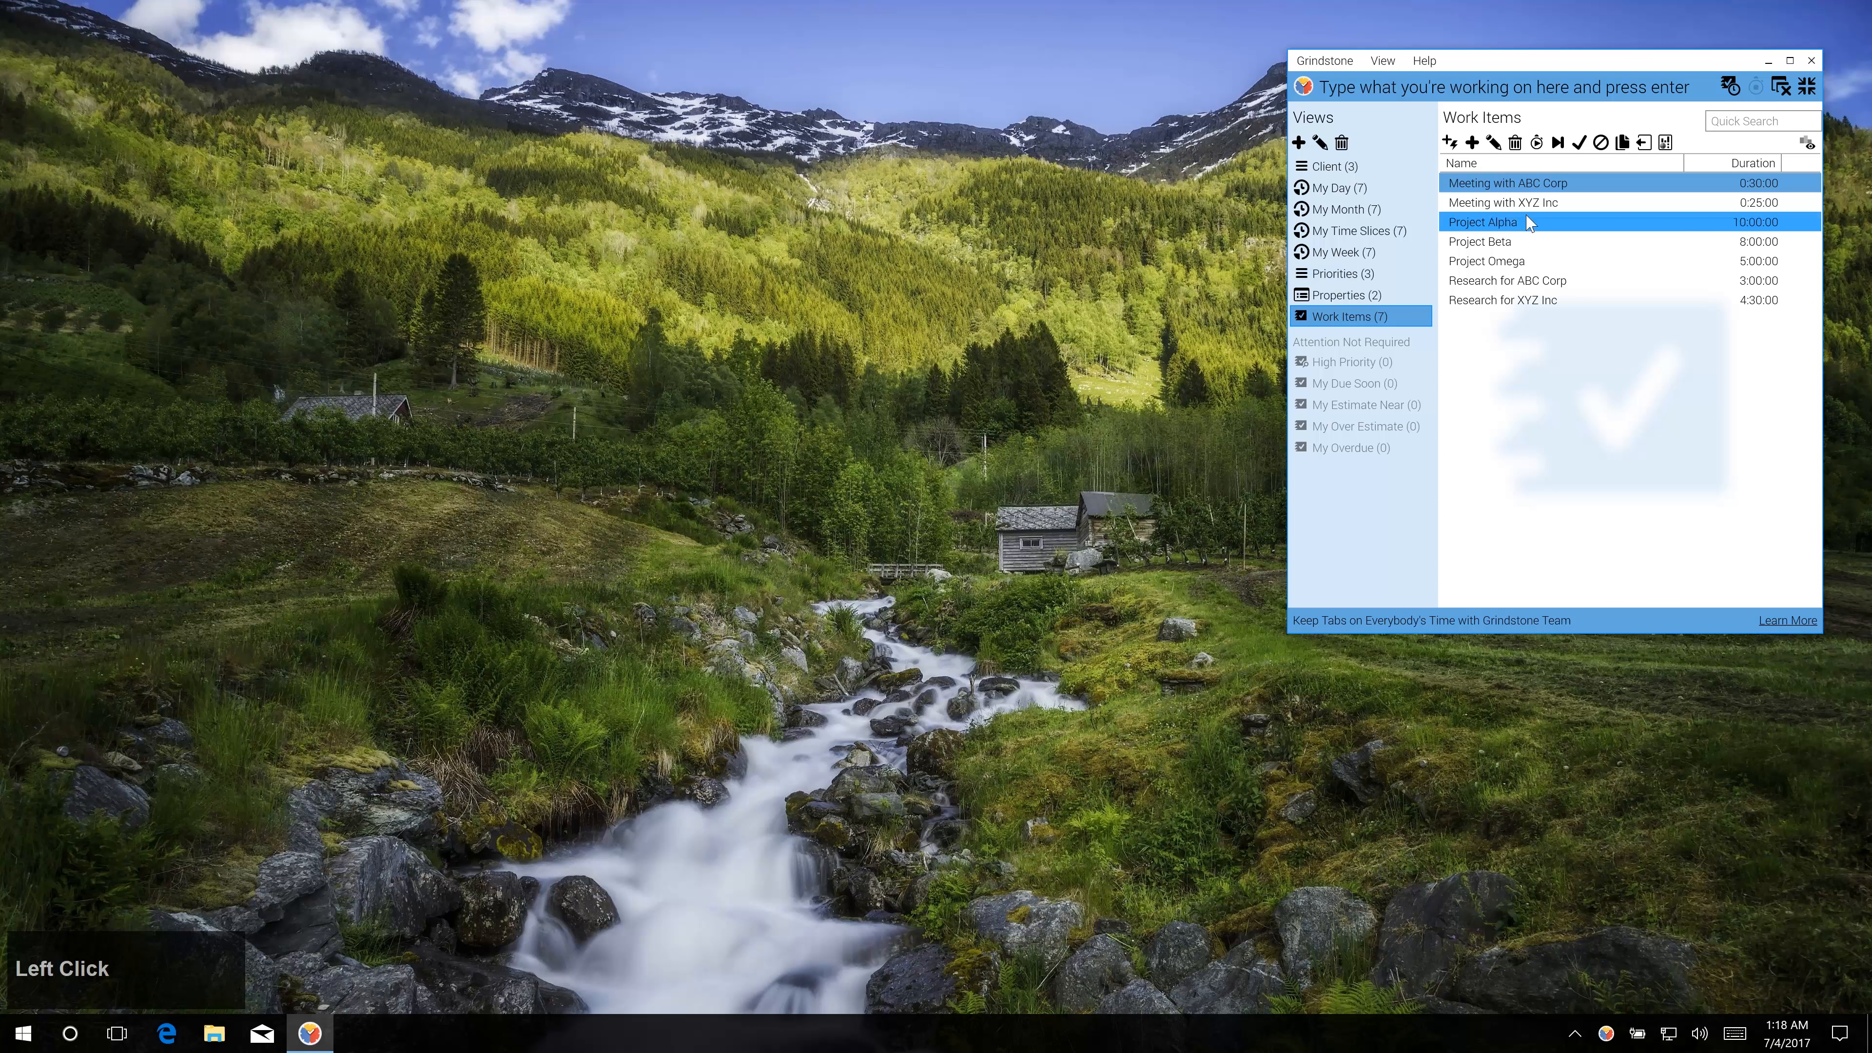
ctrl+click(1539, 224)
ctrl+click(1533, 243)
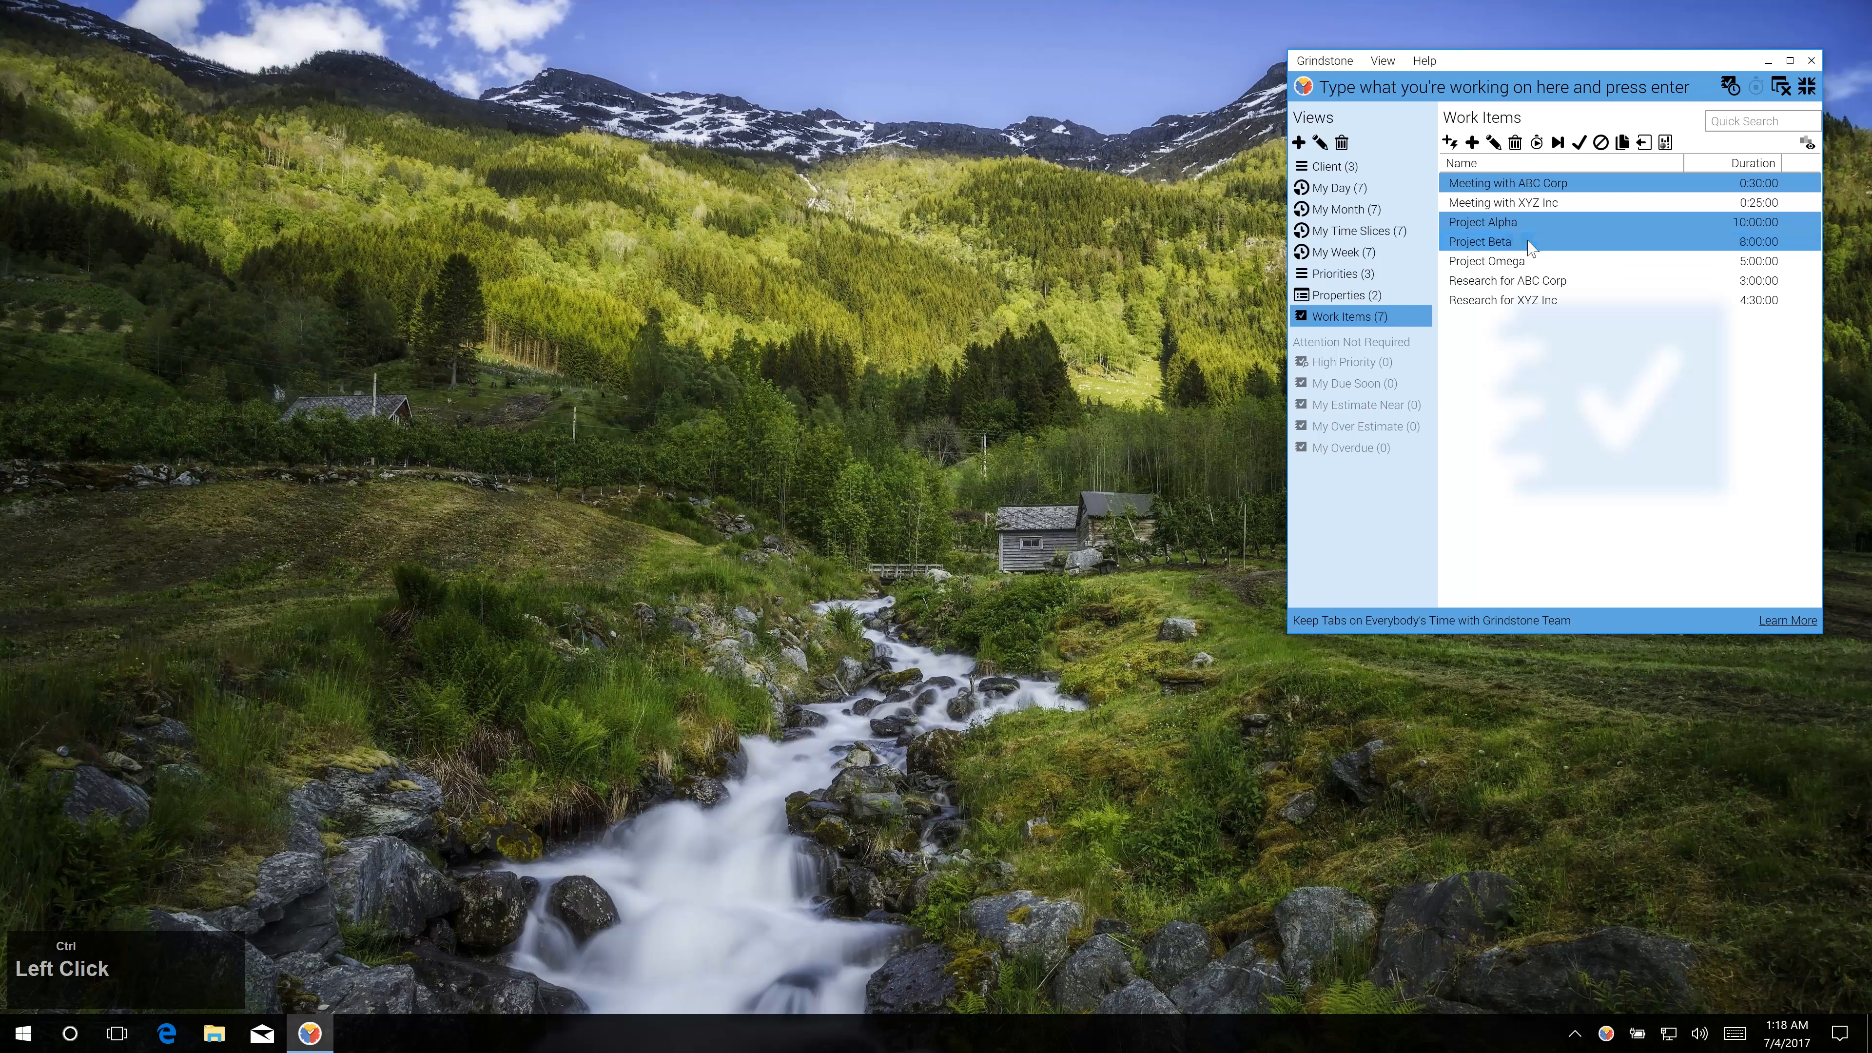
ctrl+click(1548, 280)
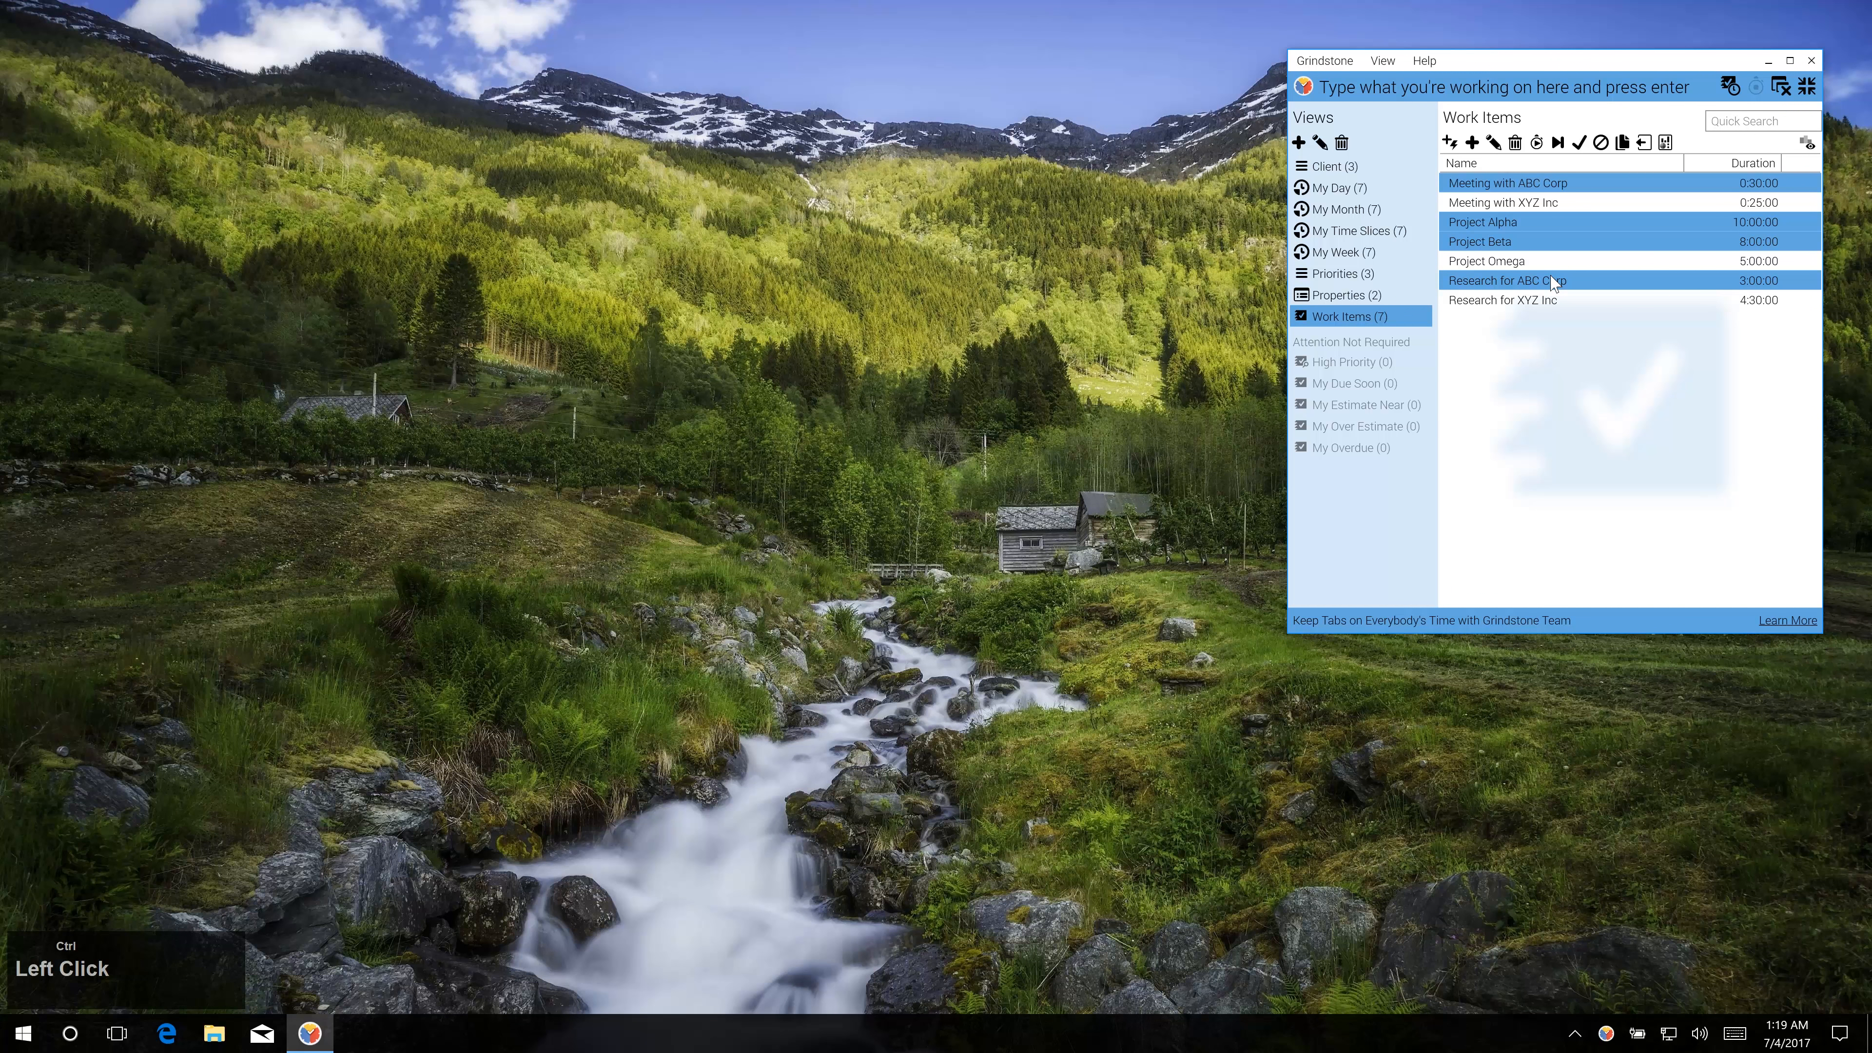
ctrl+right_click(1551, 282)
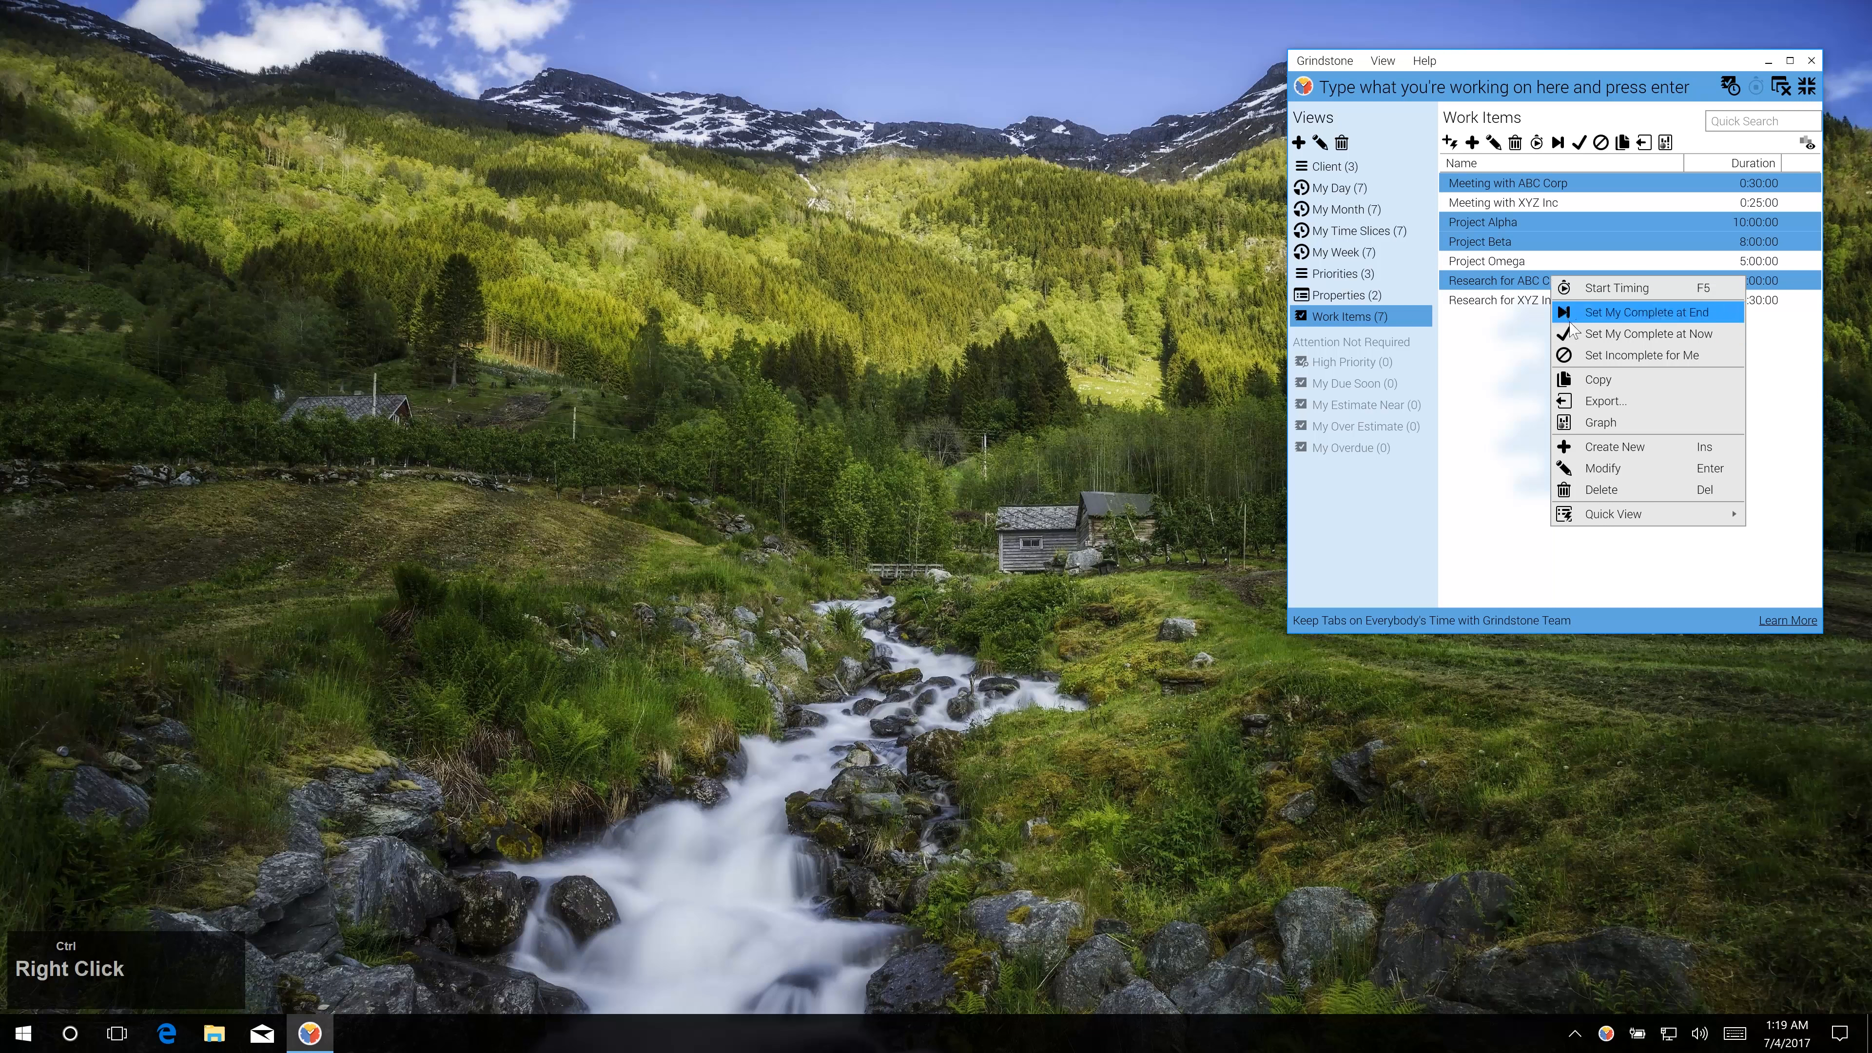
ctrl+click(1617, 469)
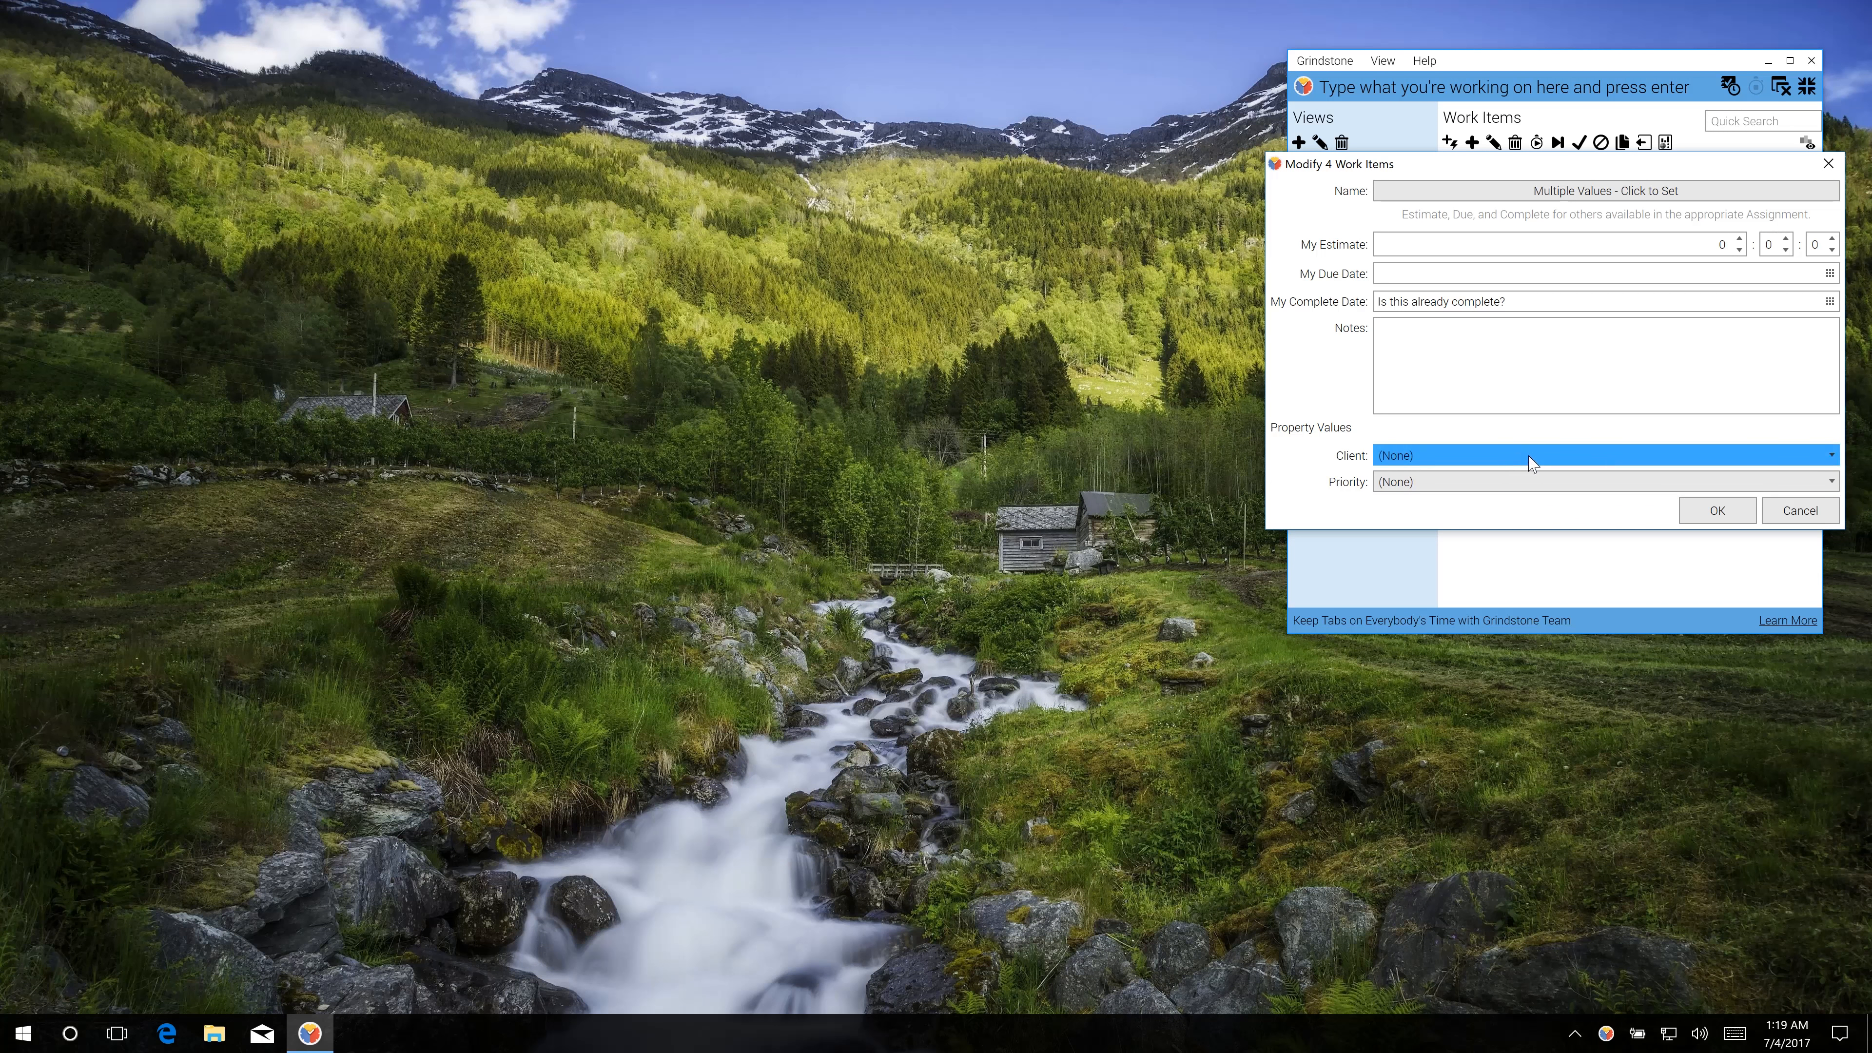
click(1576, 458)
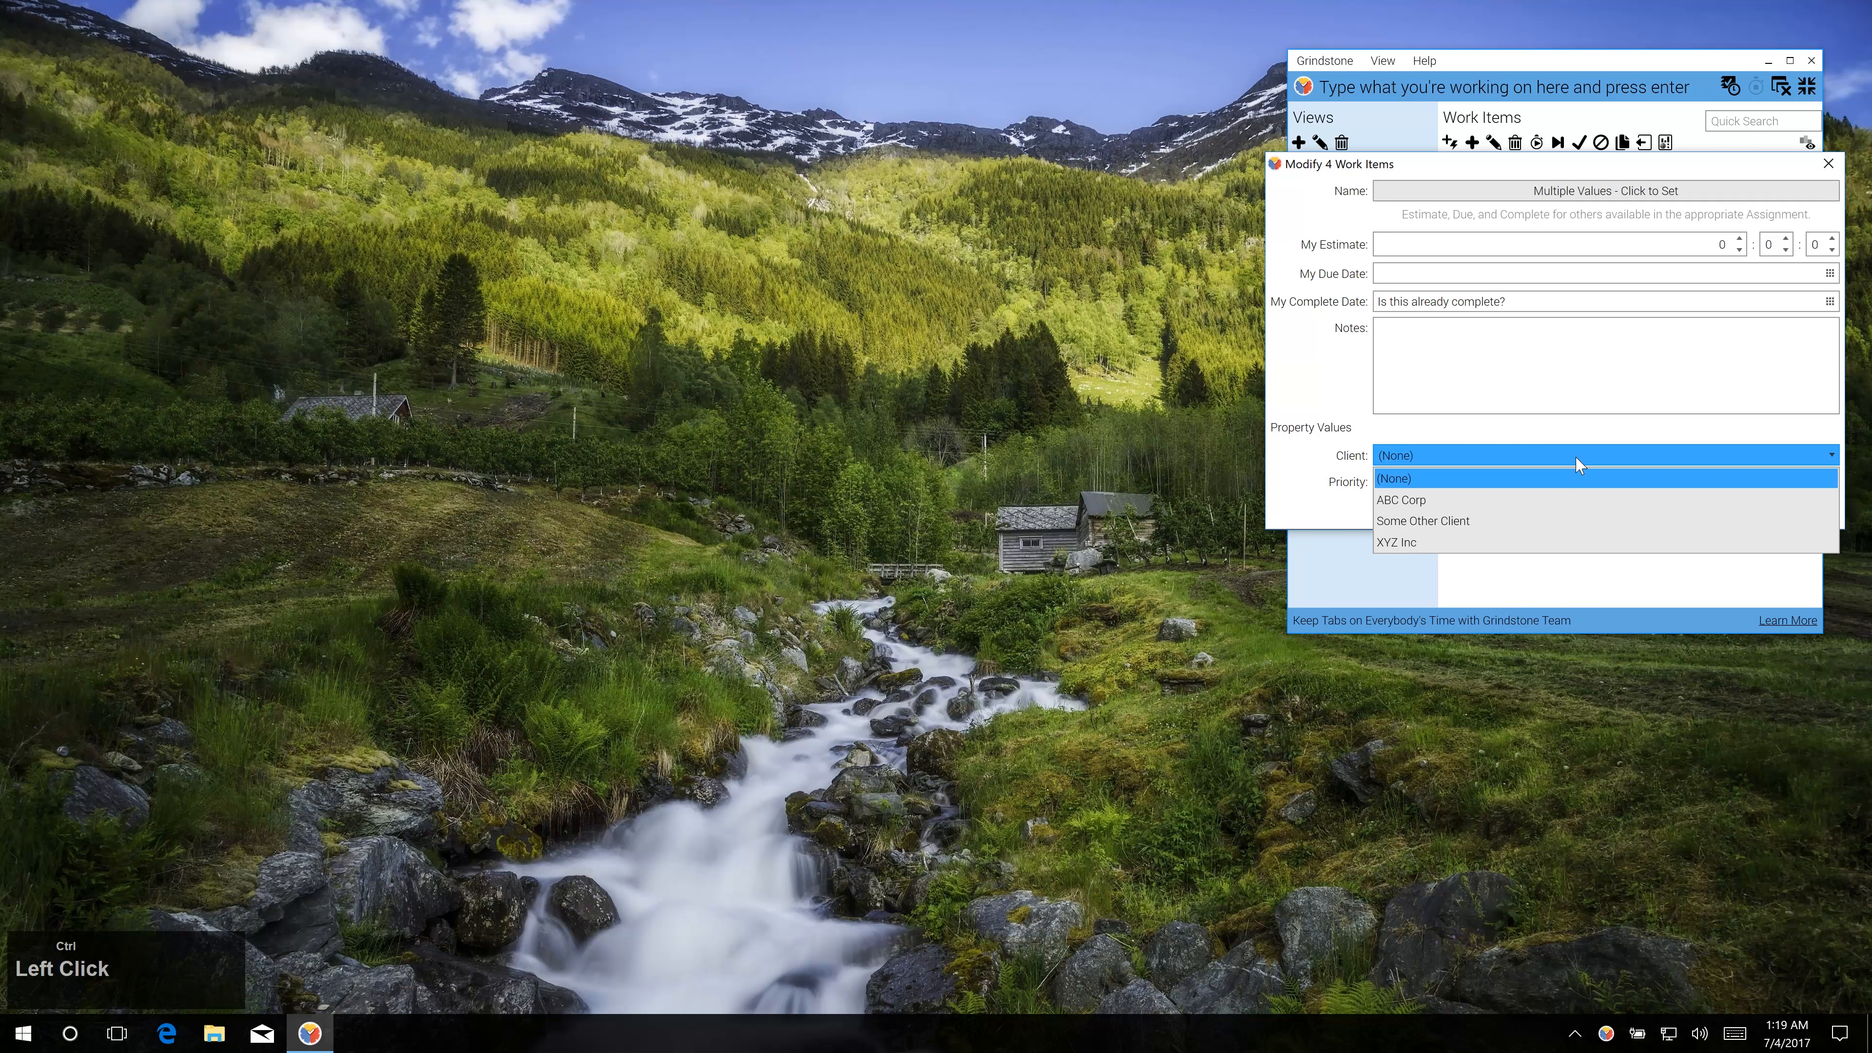
click(1571, 506)
click(1699, 516)
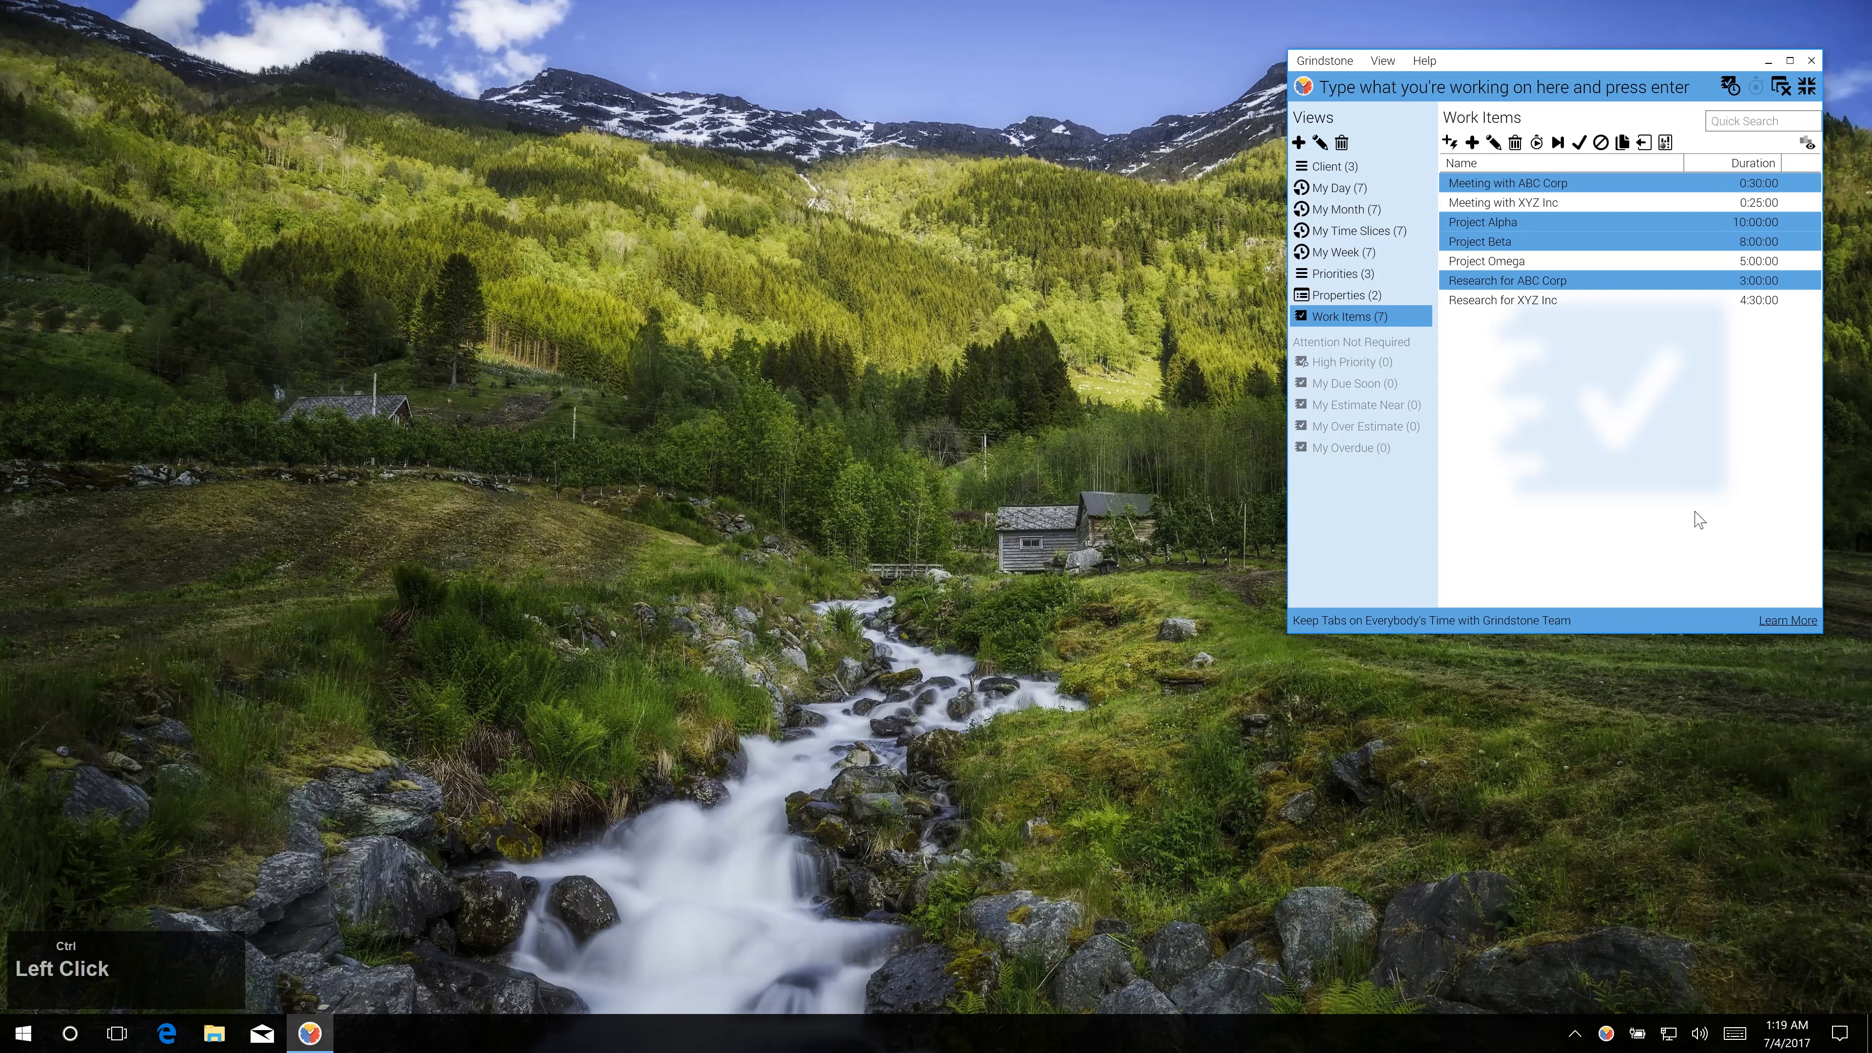
Create a quick view of the work items belonging to ABC Corp from the Client list.
click(1349, 167)
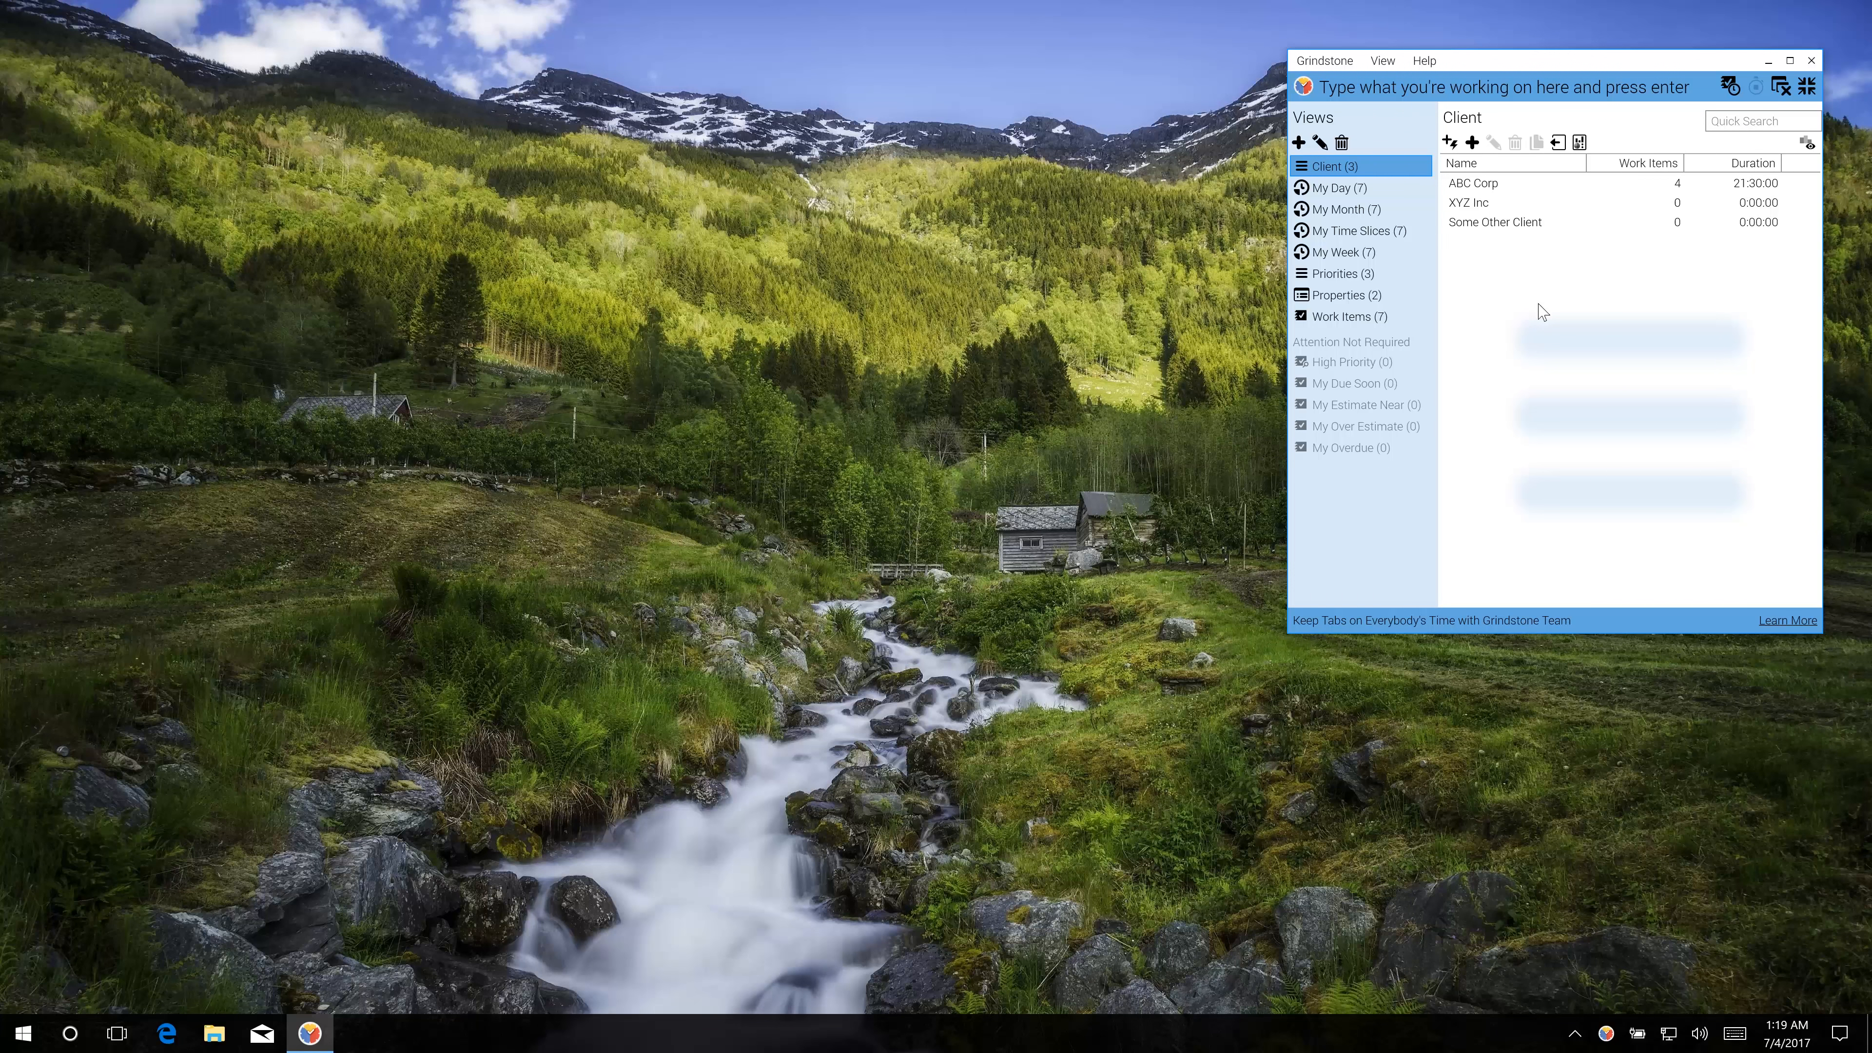
ctrl+right_click(1490, 190)
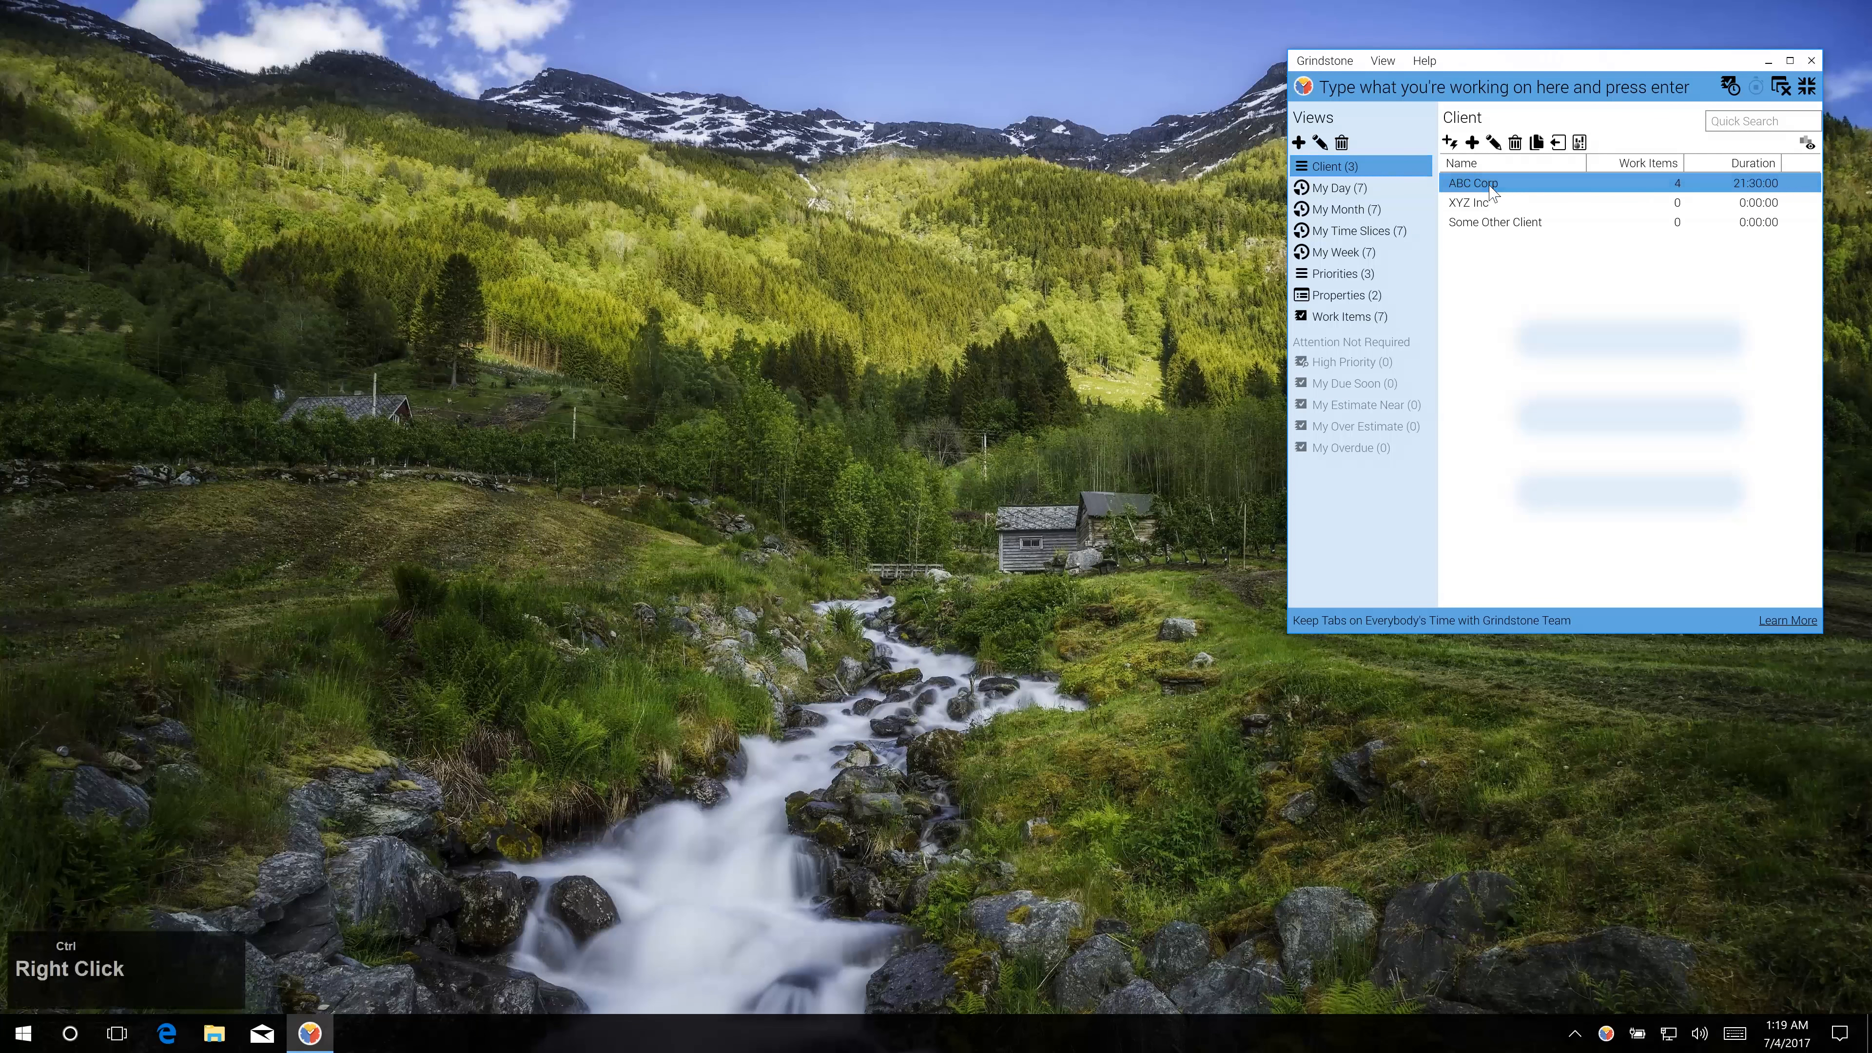
mouse_move(1573, 333)
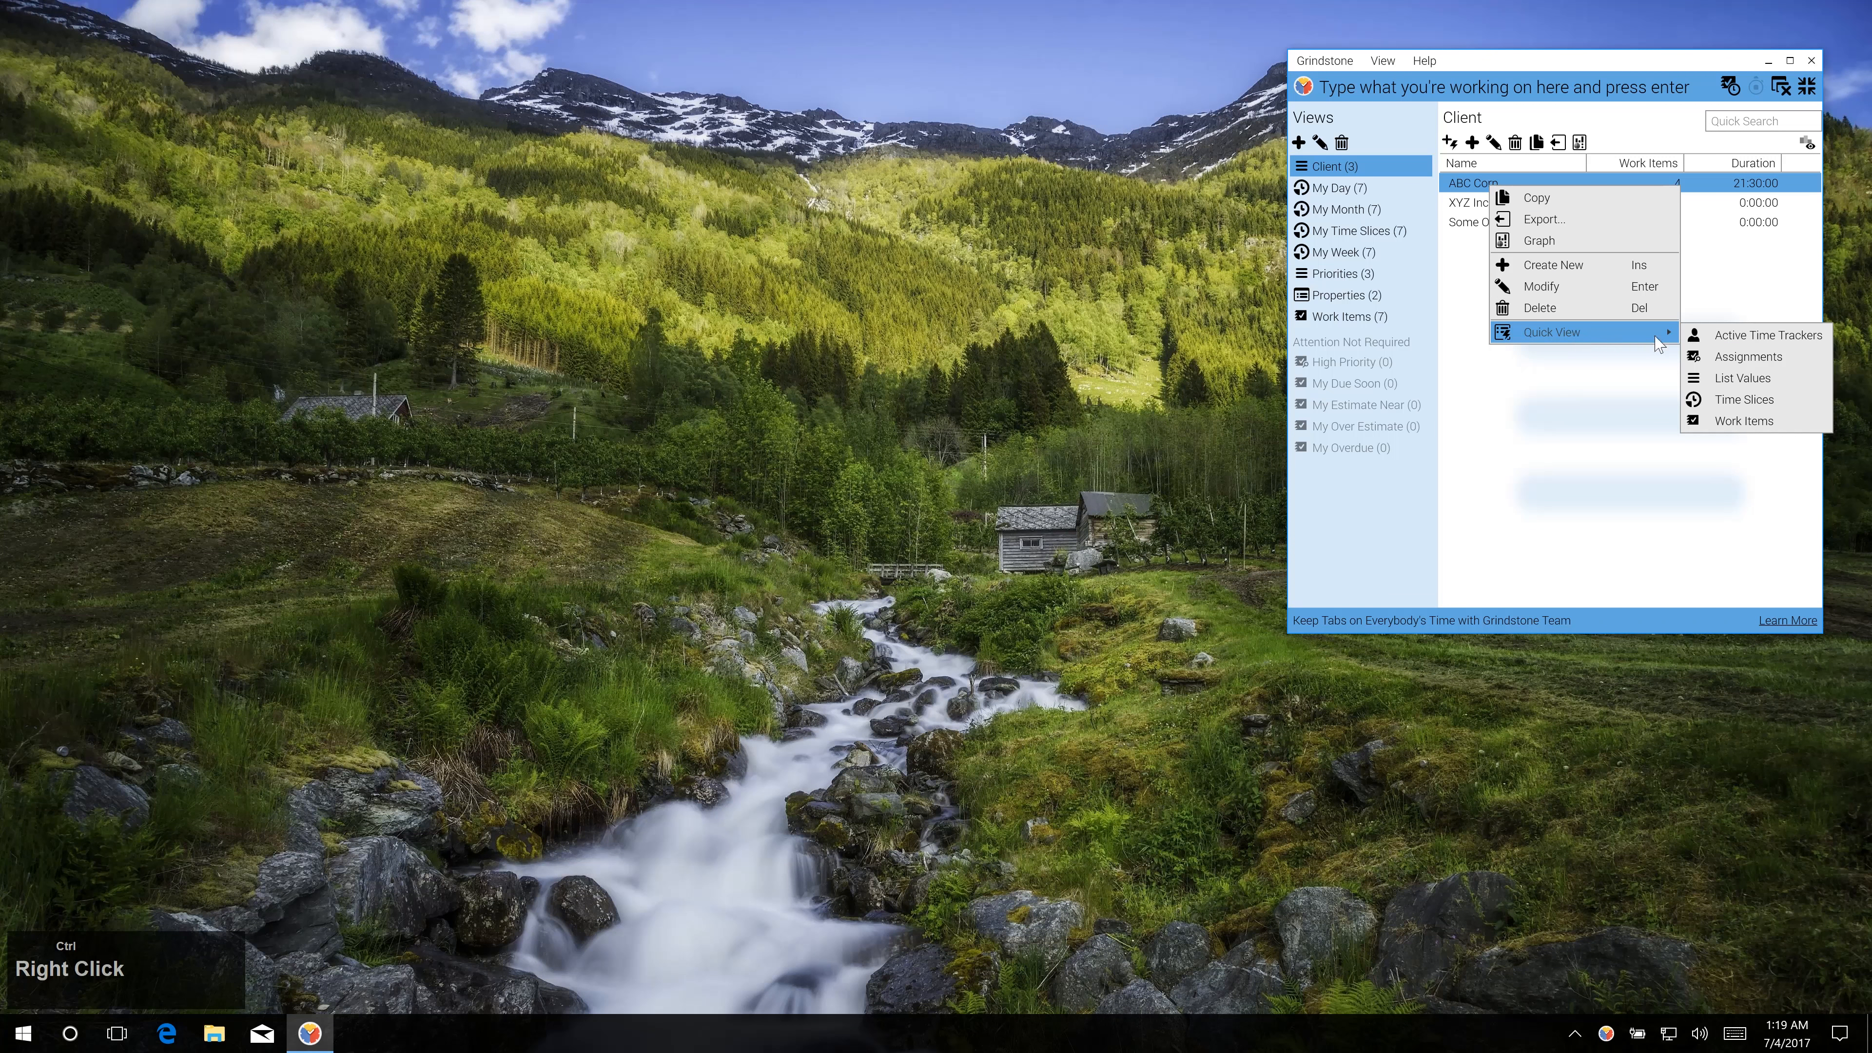
ctrl+click(1744, 421)
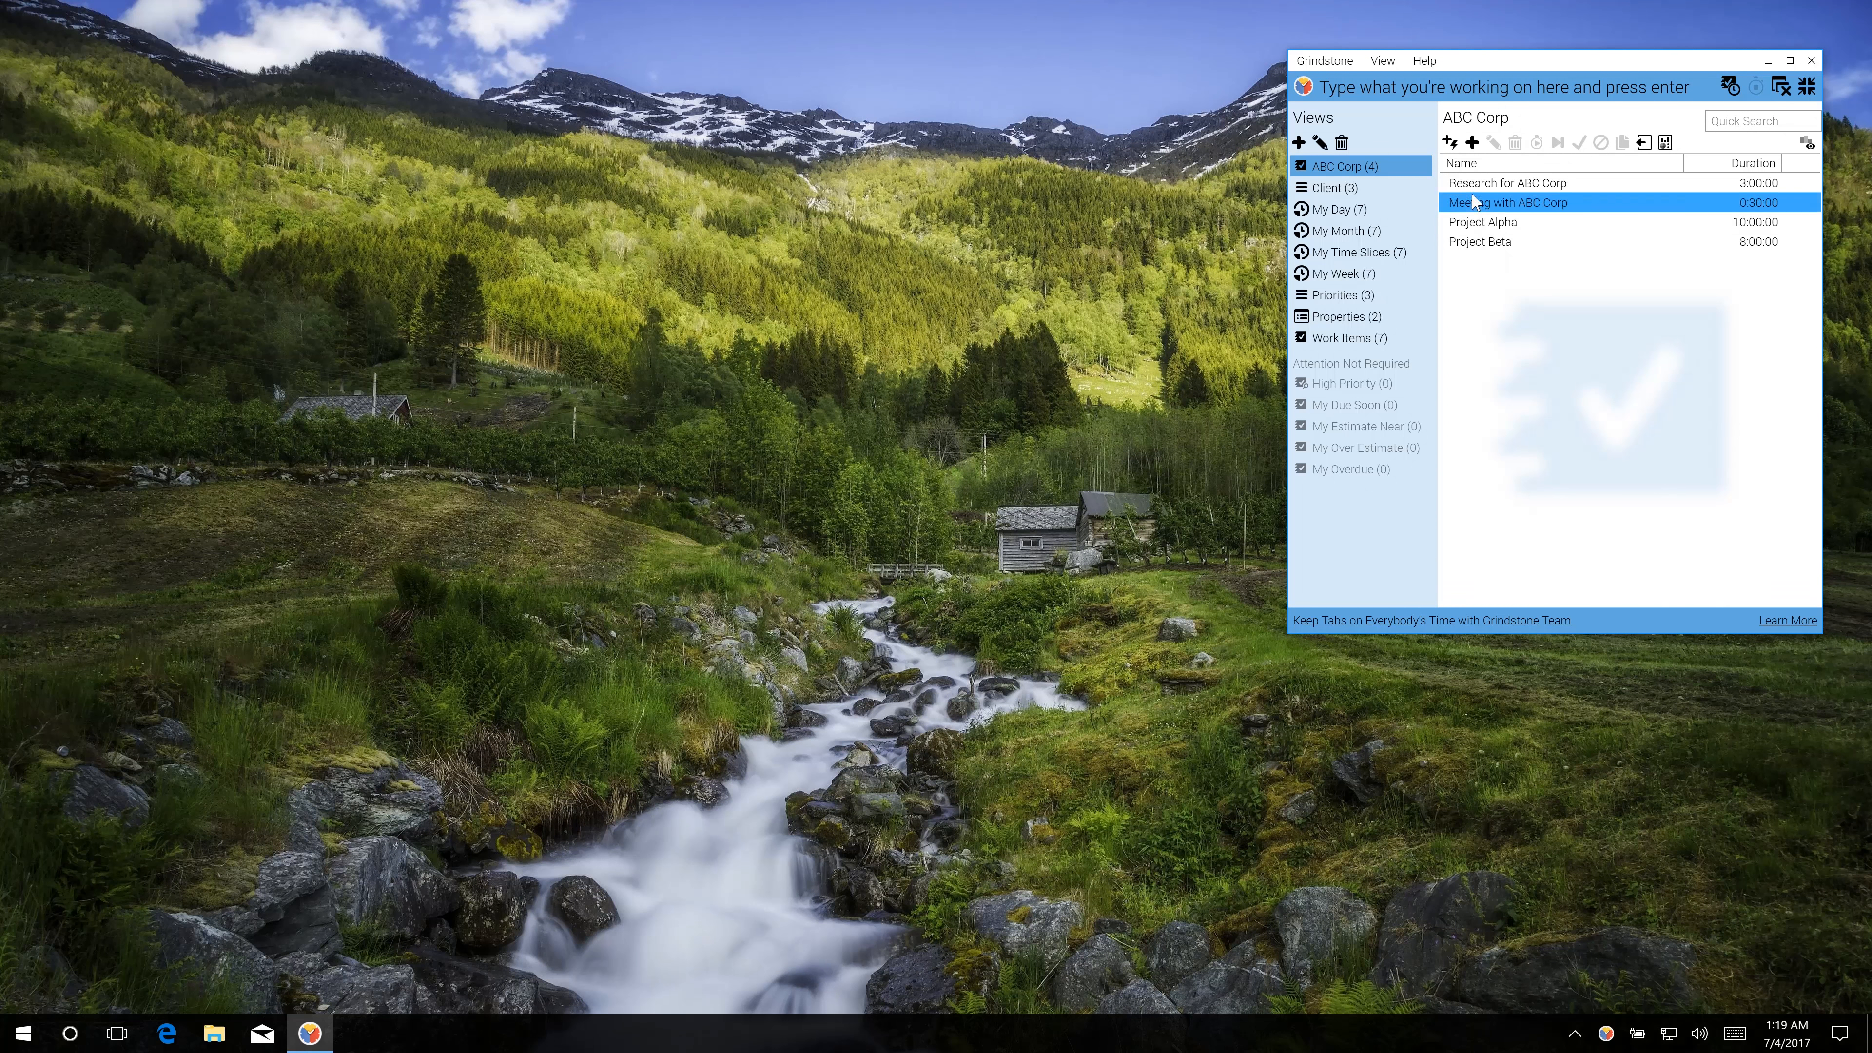
Add a work item named Project Delta to the ABC Corp view with quick entry.
click(1450, 143)
text(Pro)
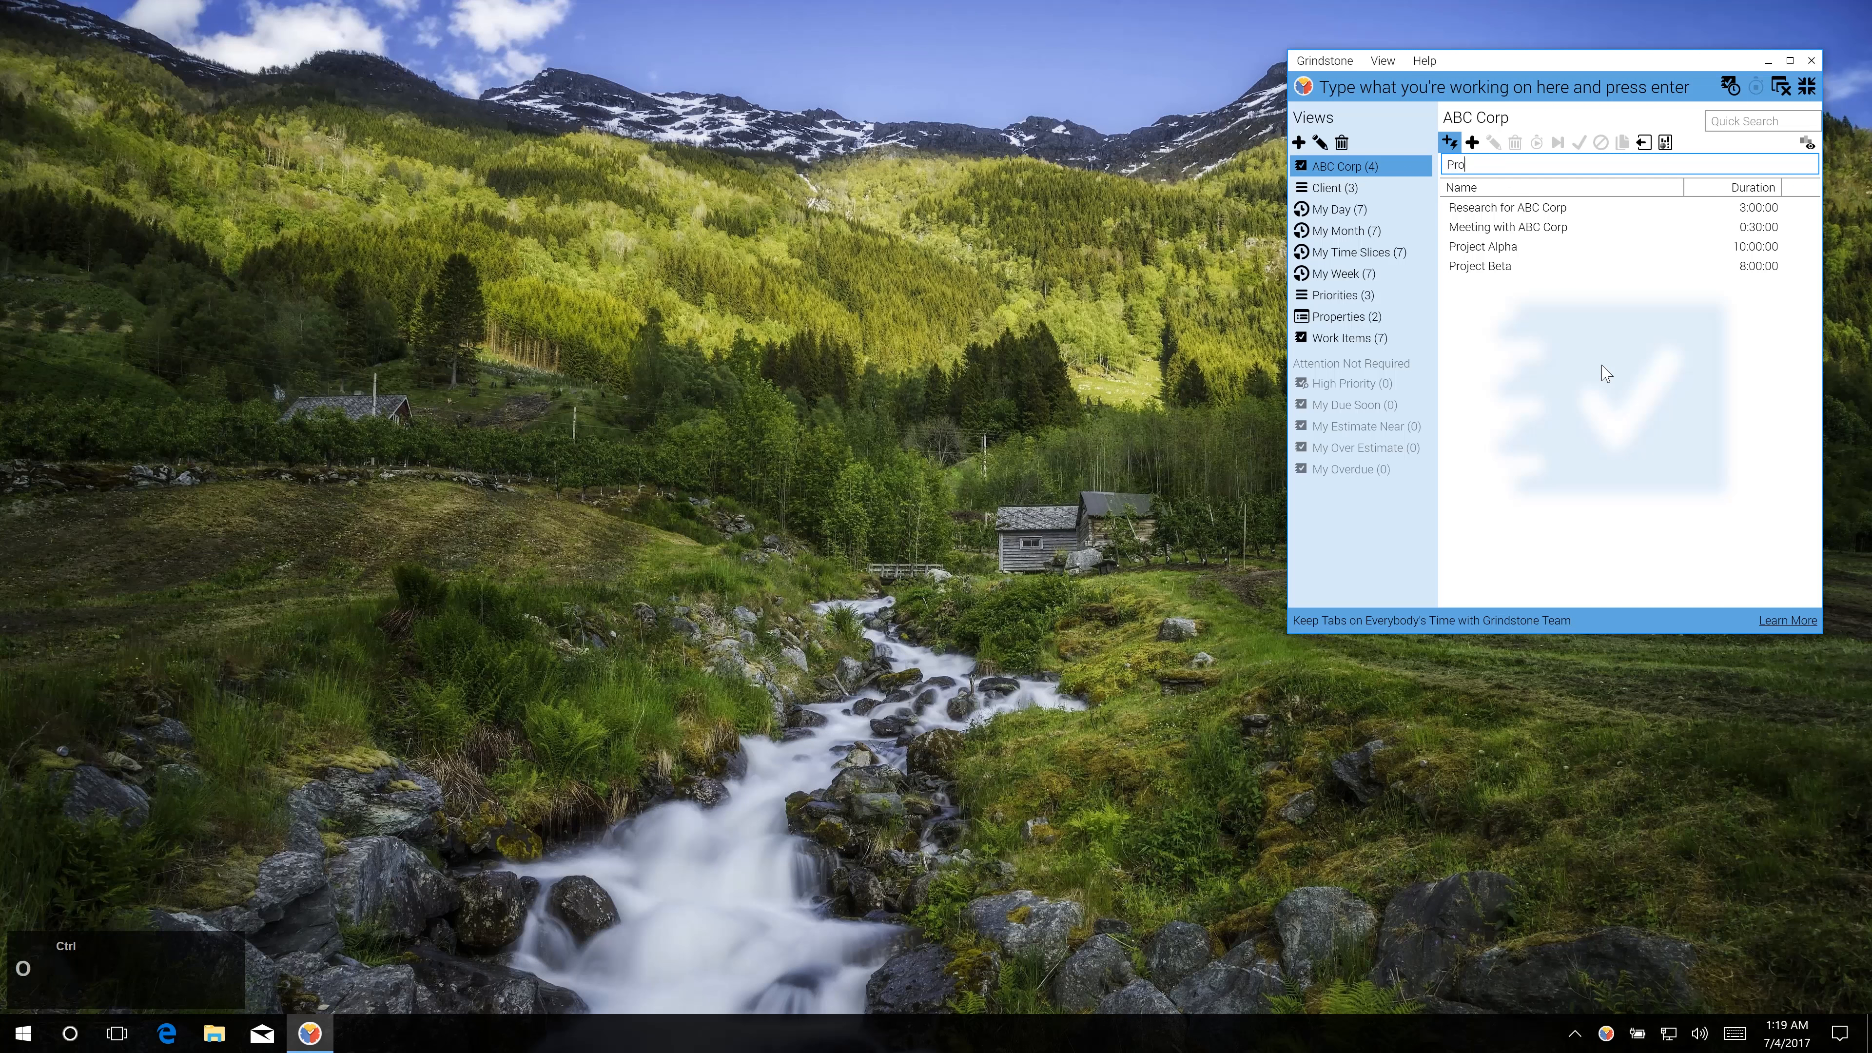
text(ject Delta)
key(Return)
Check the Client value in Project Delta's details without changing anything, and close quick entry.
click(1517, 293)
double_click(1517, 293)
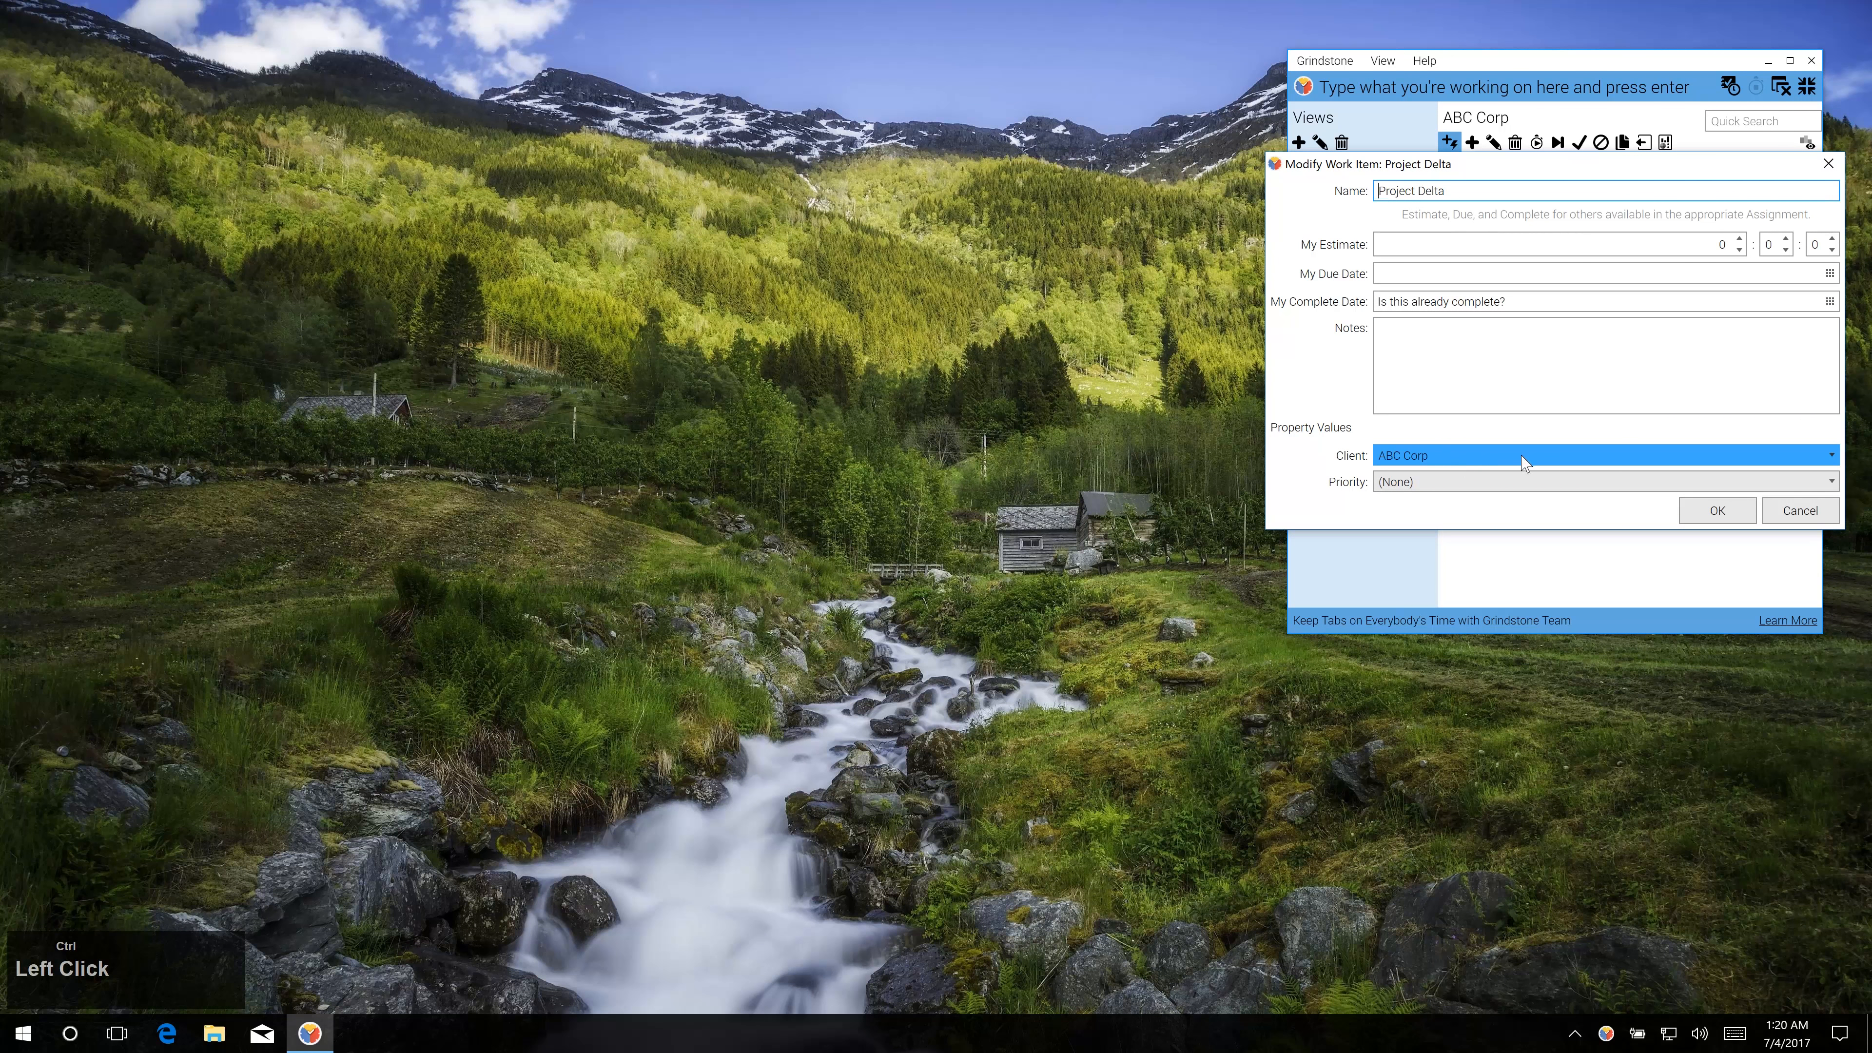
click(1799, 511)
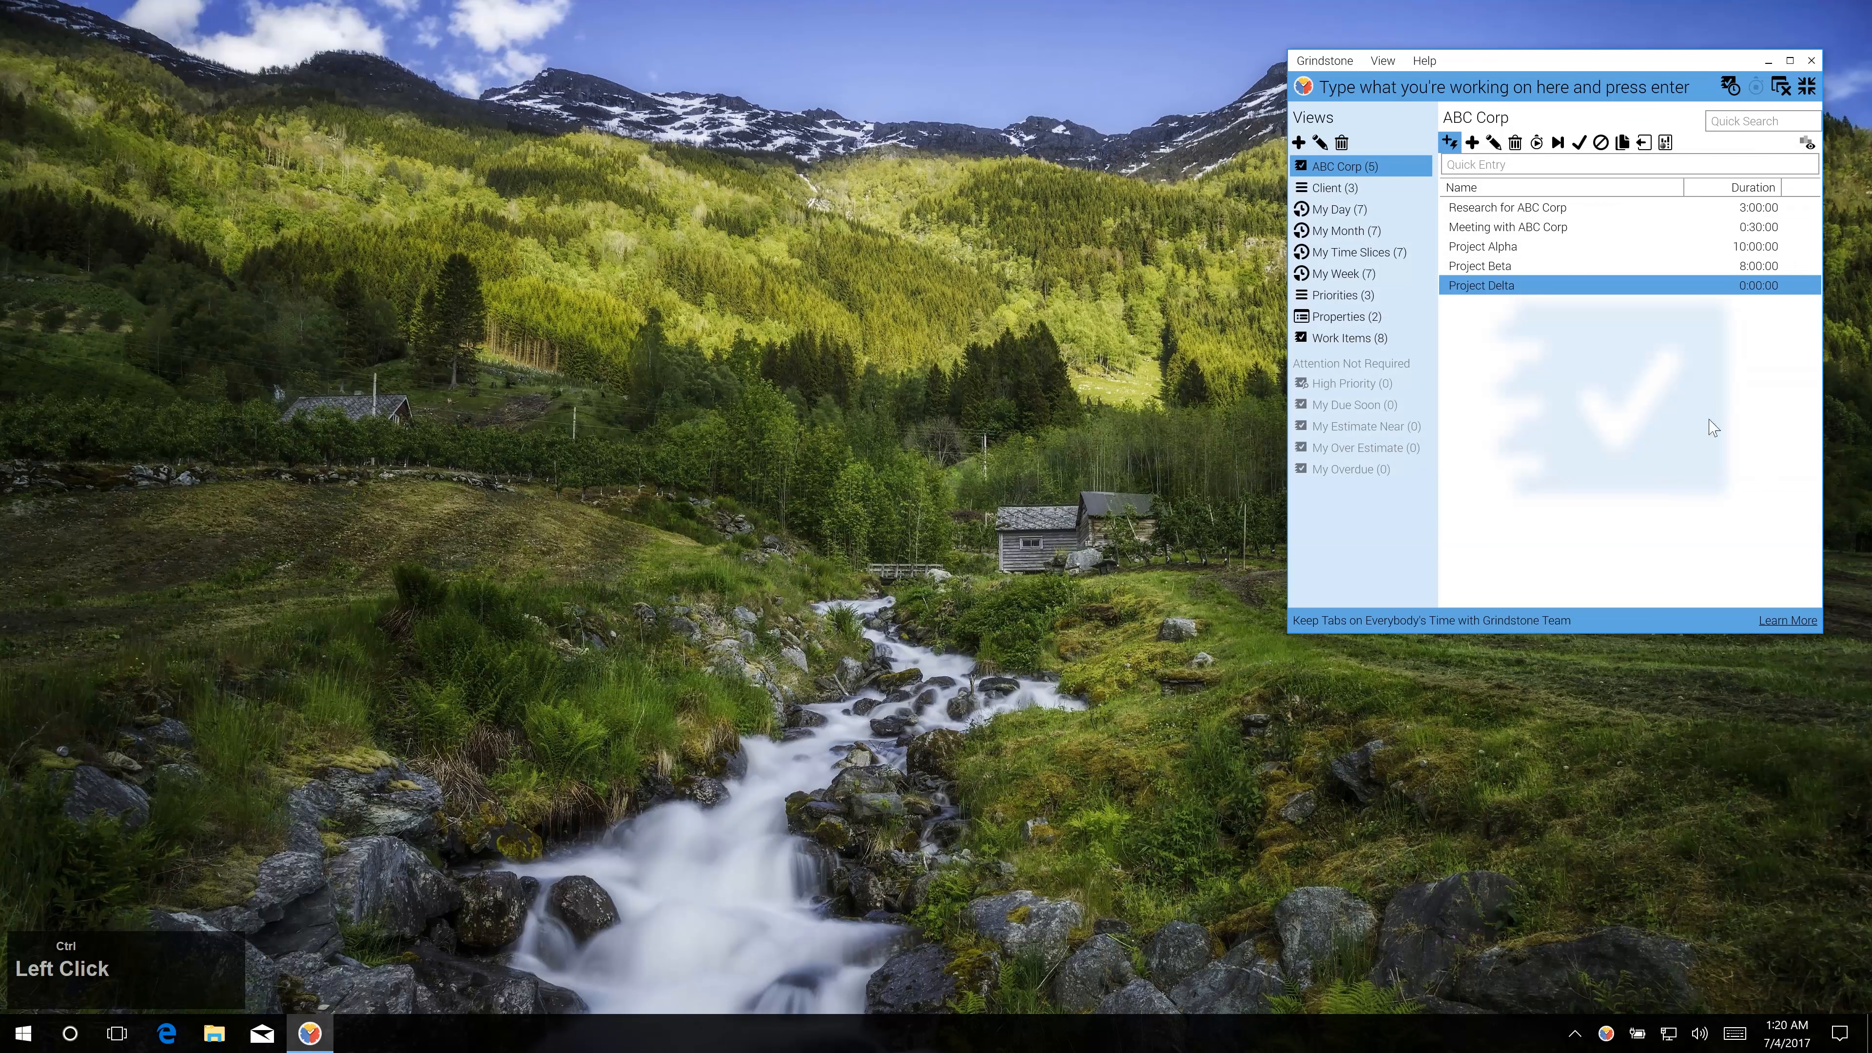
click(1450, 143)
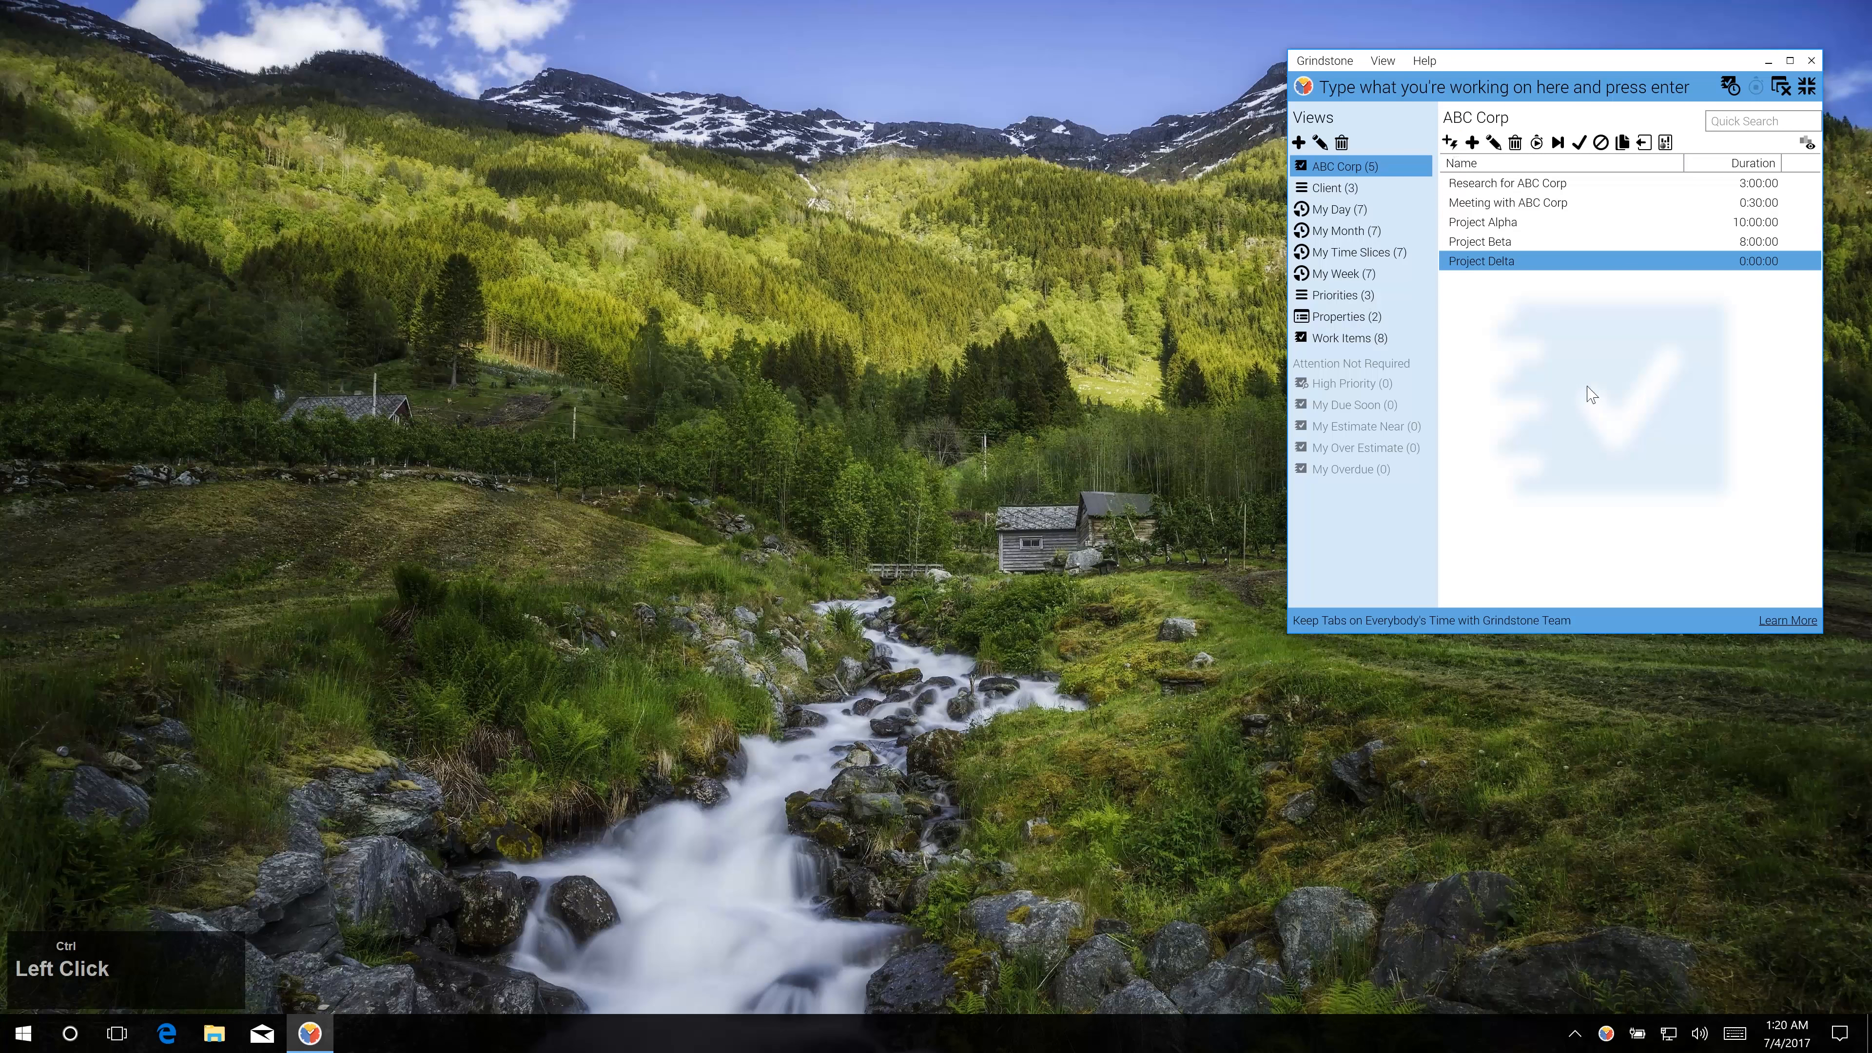